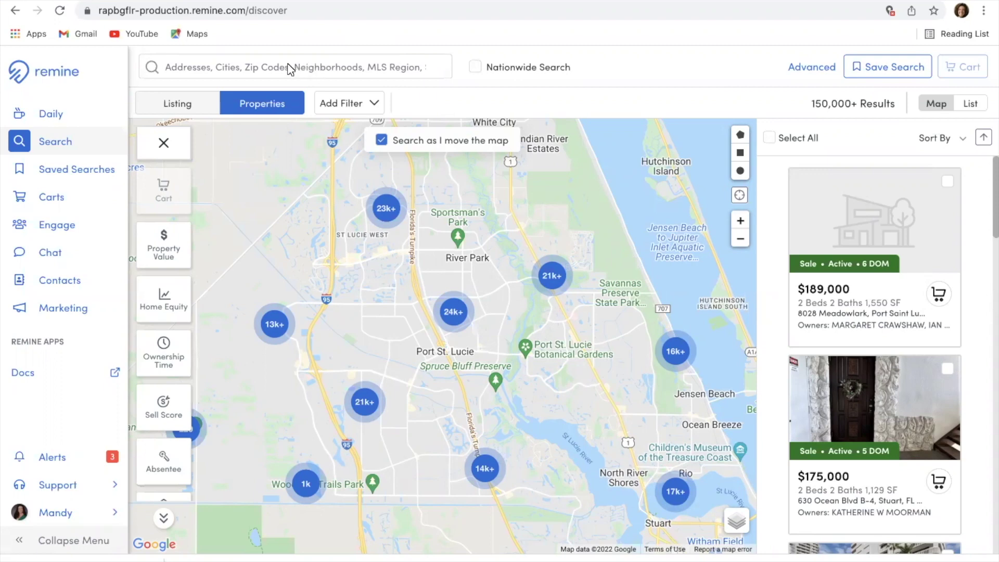
pyautogui.click(255, 68)
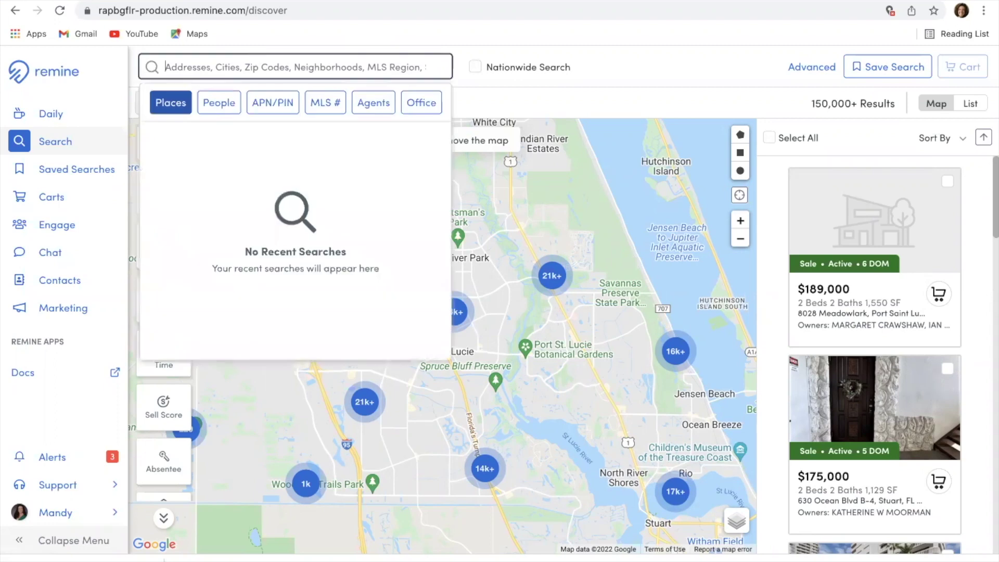
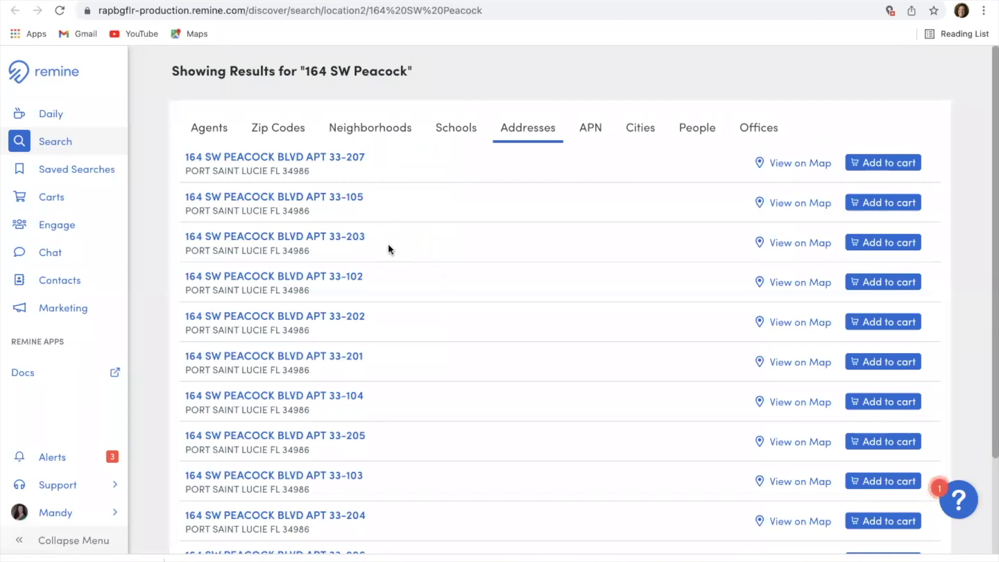
pyautogui.scroll(-3, 389, 249)
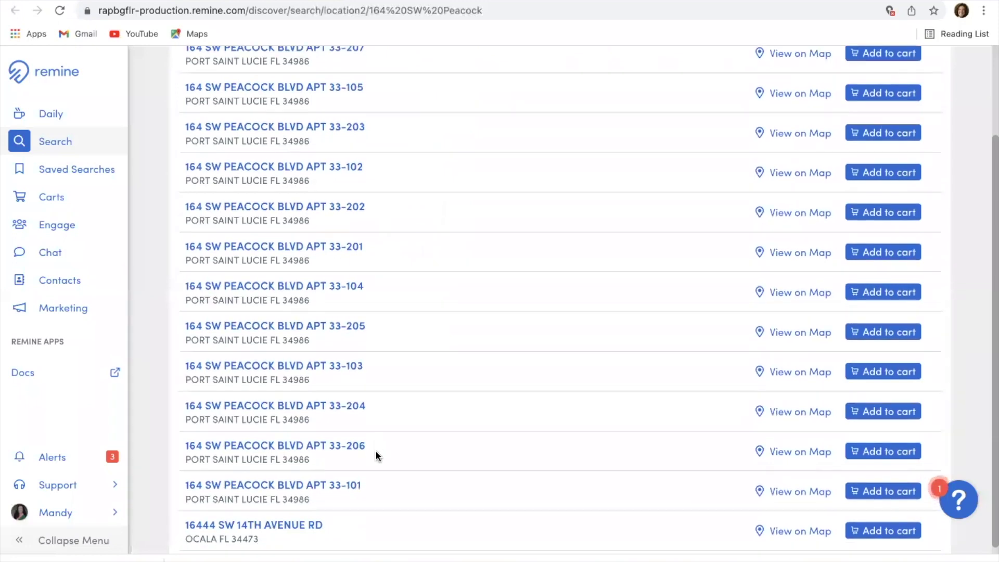
pyautogui.click(307, 451)
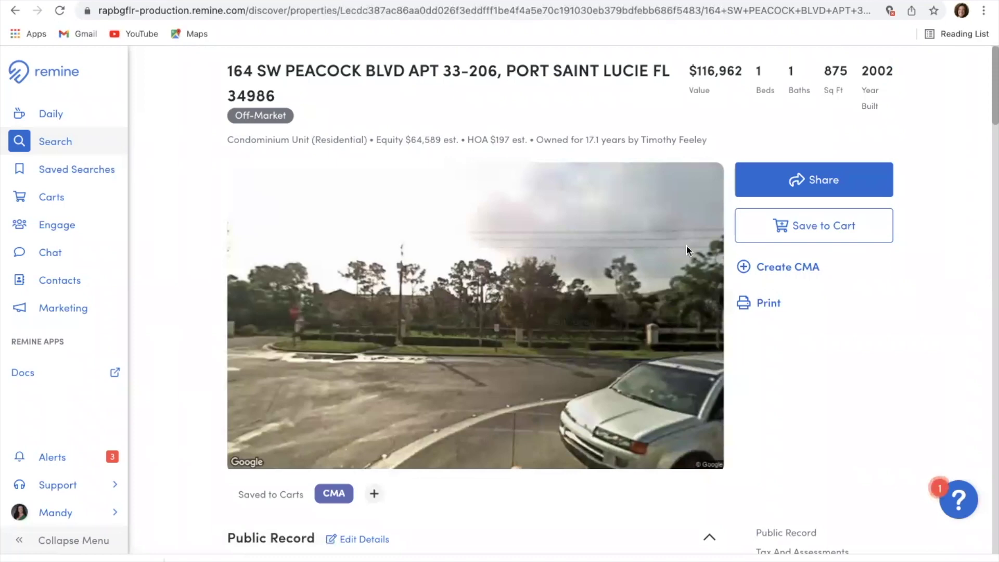
pyautogui.click(771, 275)
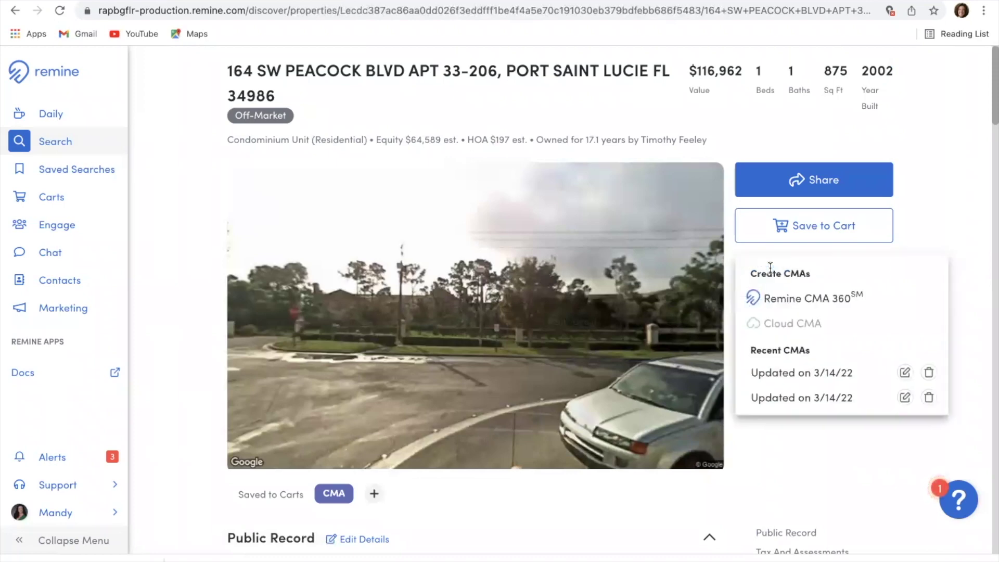
pyautogui.click(775, 301)
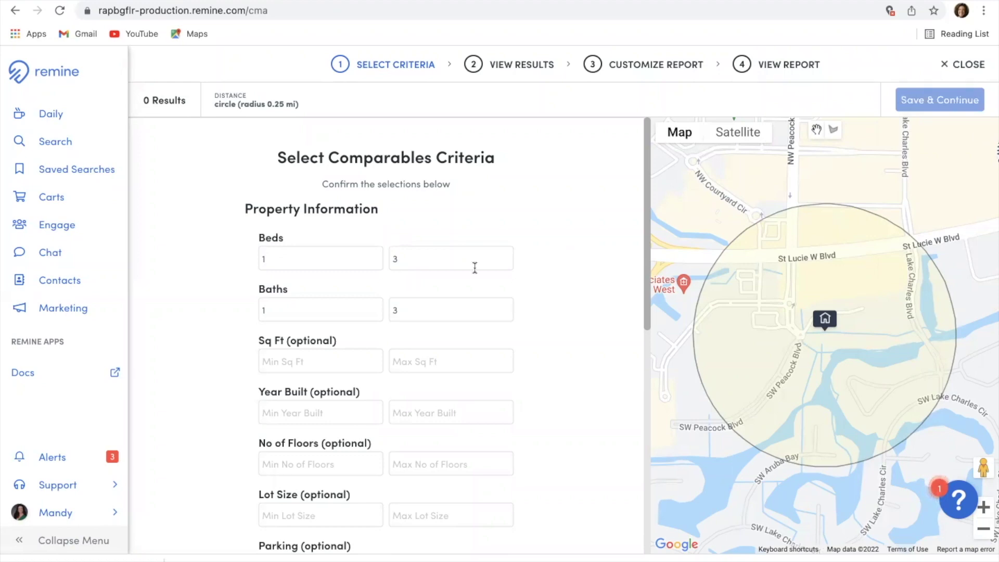
# Step: Set the comparables' maximum beds to 1 and maximum baths to 2
pyautogui.click(411, 260)
pyautogui.press('BackSpace')
pyautogui.write('1')
pyautogui.click(411, 310)
pyautogui.press('BackSpace')
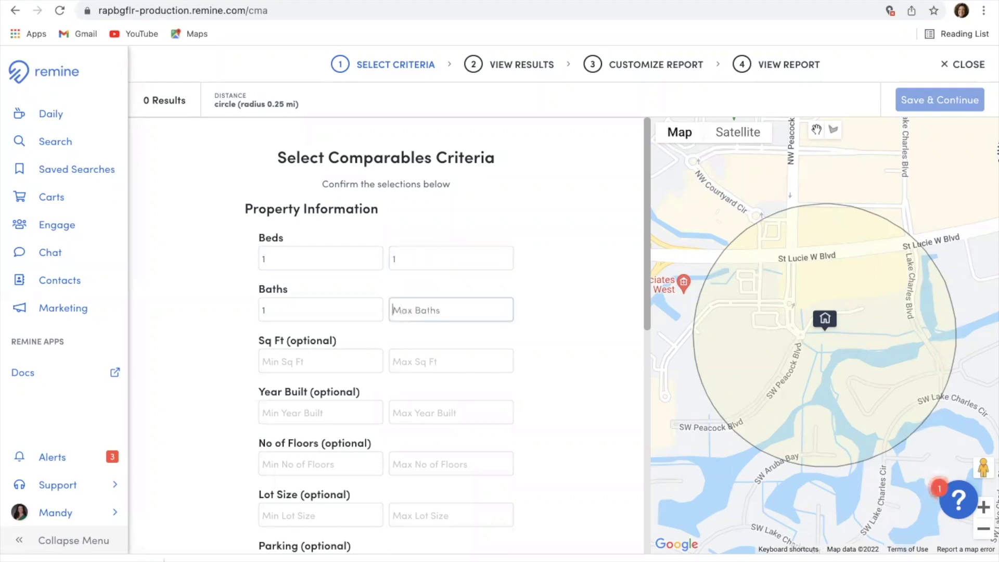
pyautogui.write('2')
# Step: Limit square footage to 800–1000 and year built to 2000–2005
pyautogui.scroll(-1, 593, 346)
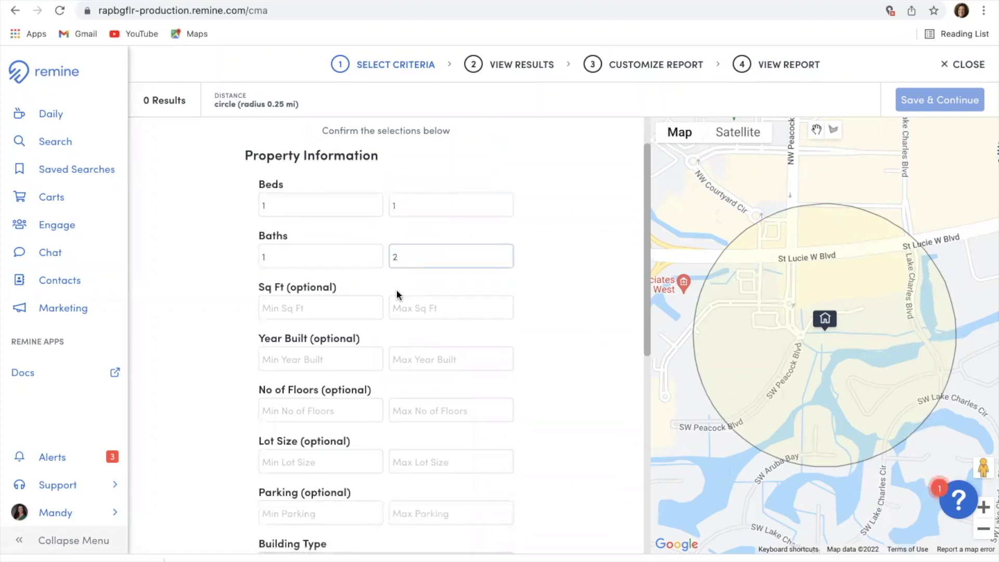
pyautogui.click(343, 304)
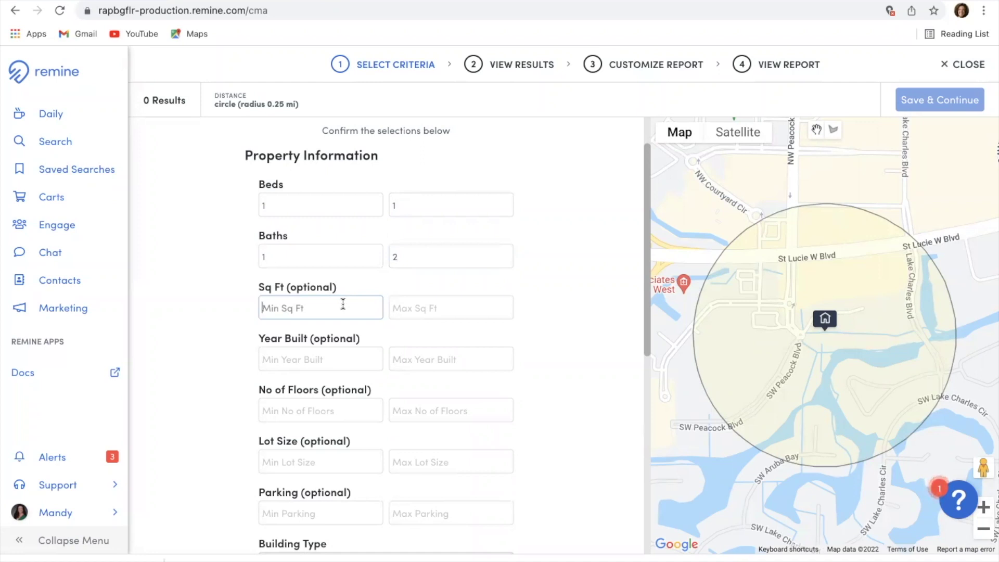
pyautogui.write('800')
pyautogui.click(423, 307)
pyautogui.write('1000')
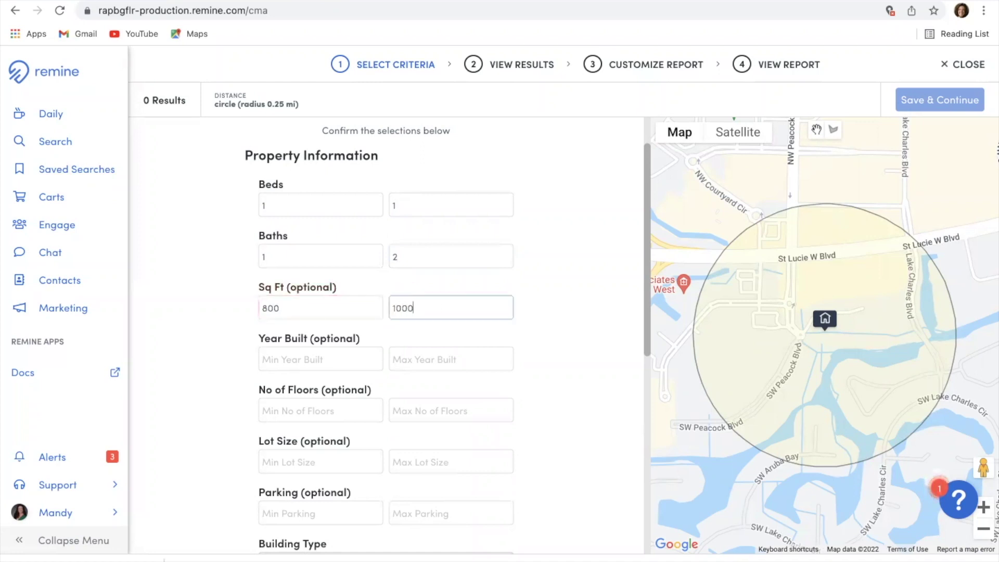
pyautogui.scroll(-2, 542, 368)
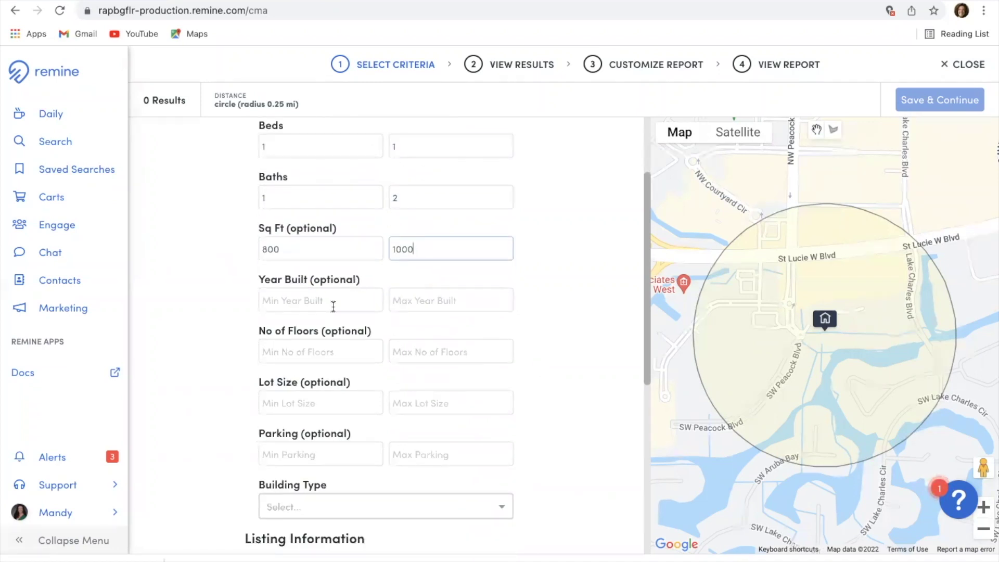
pyautogui.click(333, 307)
pyautogui.write('2')
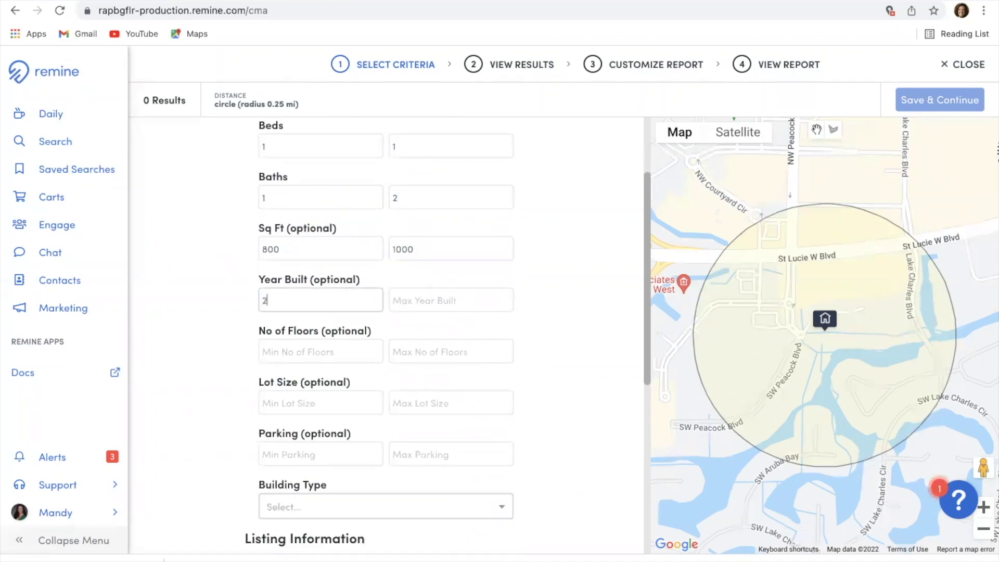
pyautogui.write('000')
pyautogui.click(417, 306)
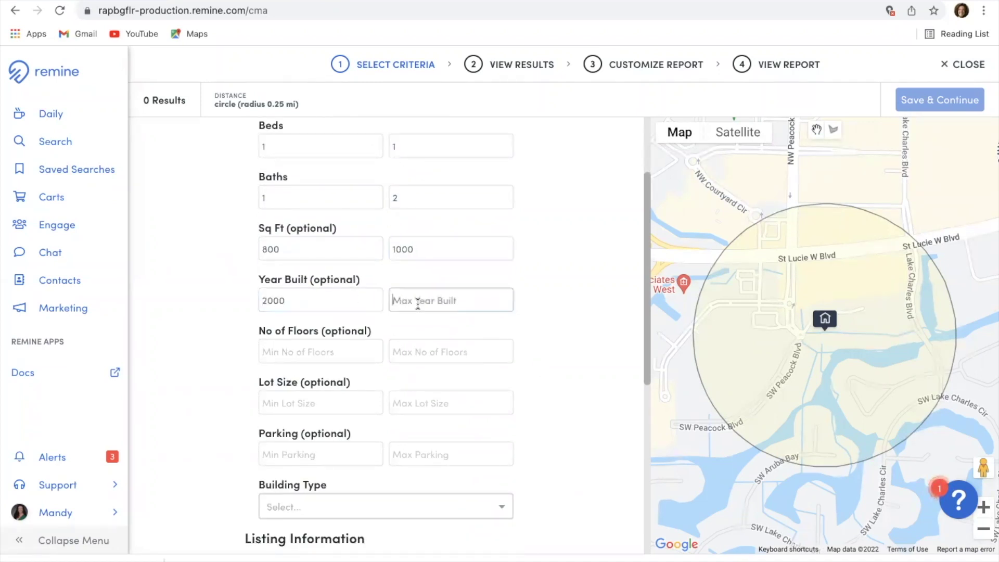
pyautogui.write('2005')
# Step: Restrict the building type to Condo
pyautogui.scroll(-2, 545, 354)
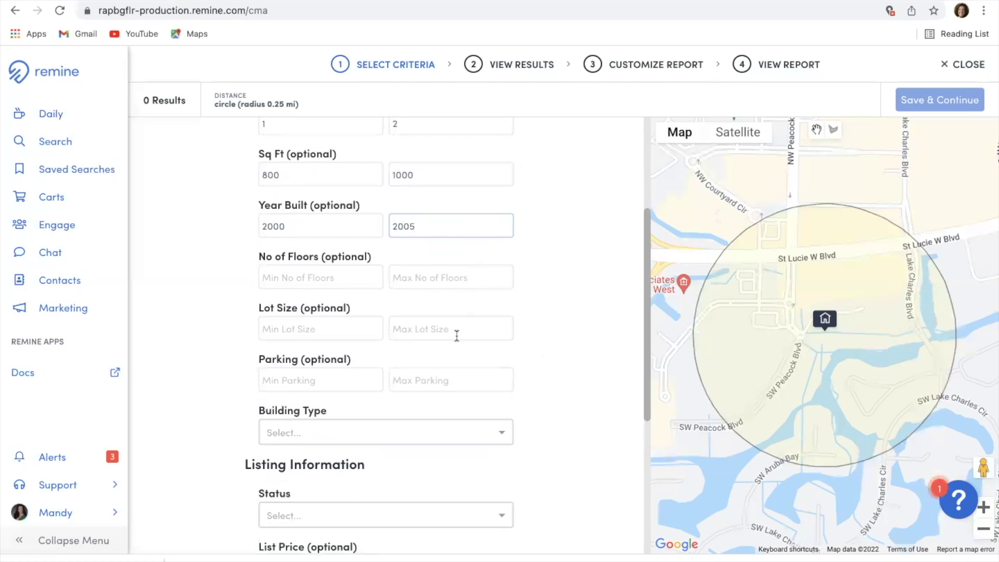
pyautogui.scroll(-1, 443, 380)
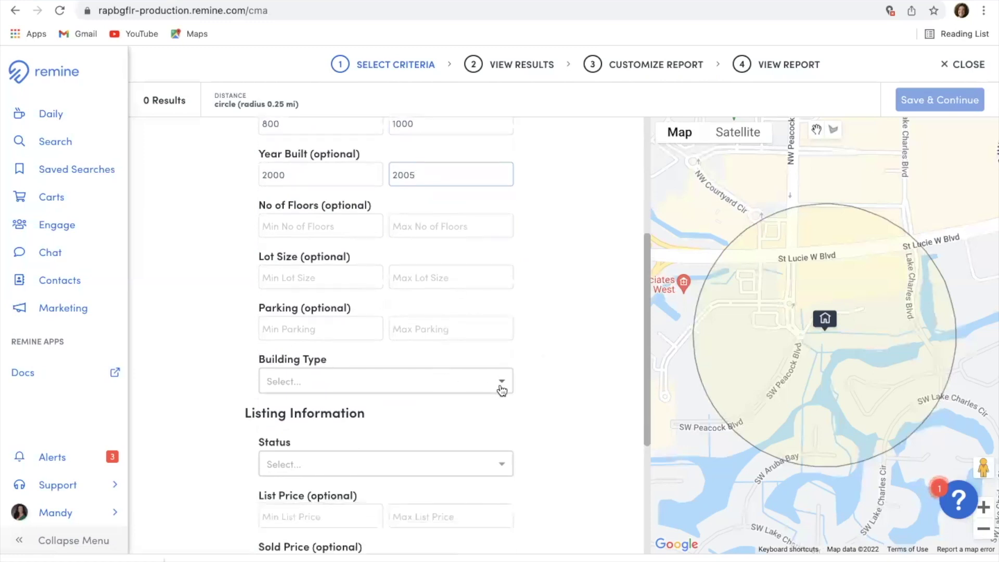
pyautogui.click(485, 387)
pyautogui.click(388, 433)
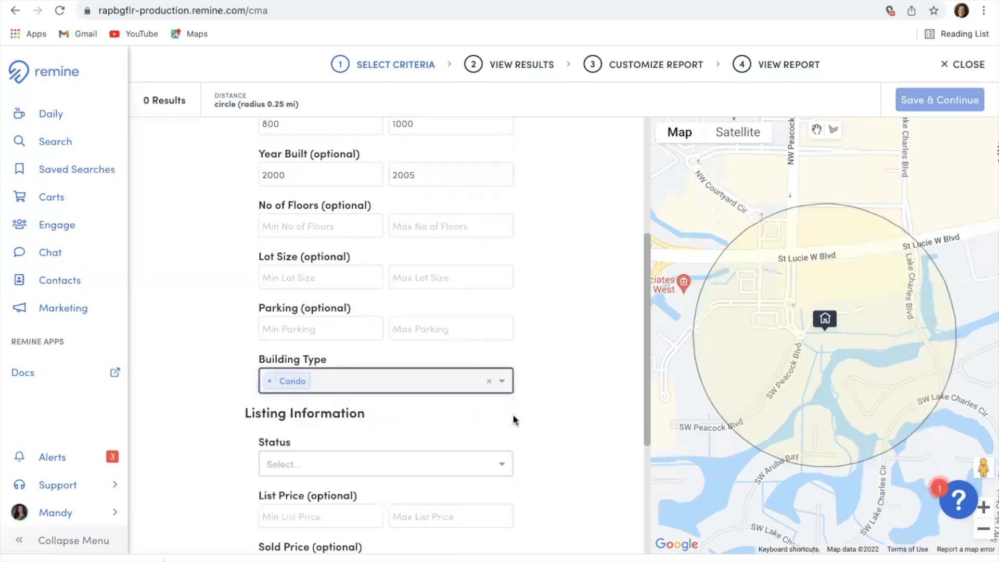
# Step: Set the listing status filter to Closed (On MLS) and Closed (Off MLS)
pyautogui.scroll(-2, 514, 420)
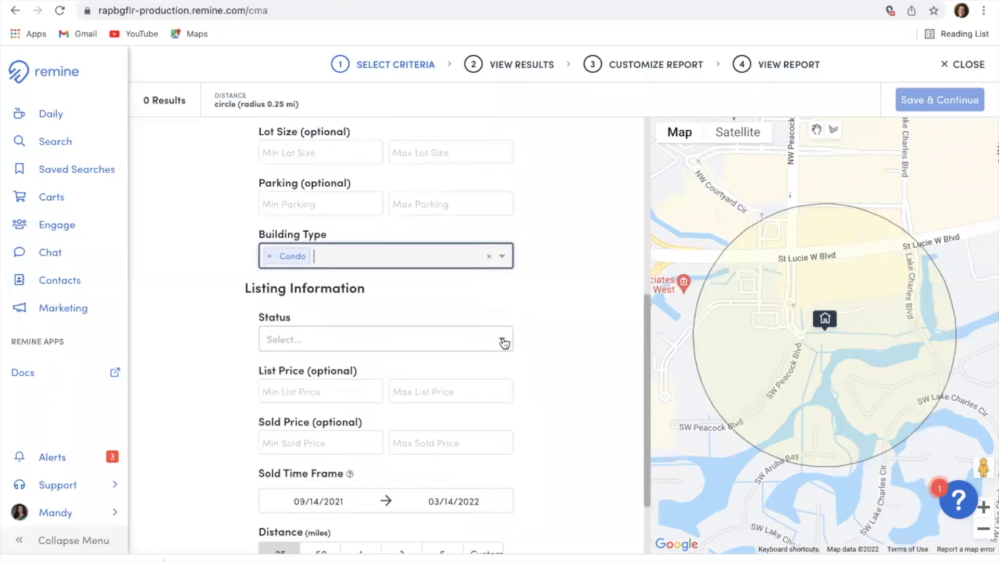
pyautogui.click(501, 339)
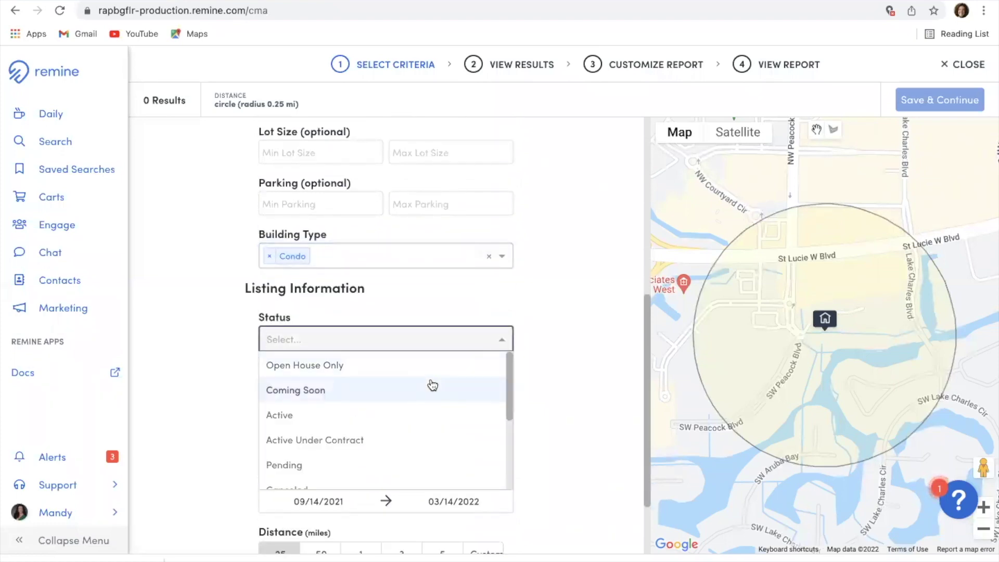
pyautogui.scroll(-4, 432, 385)
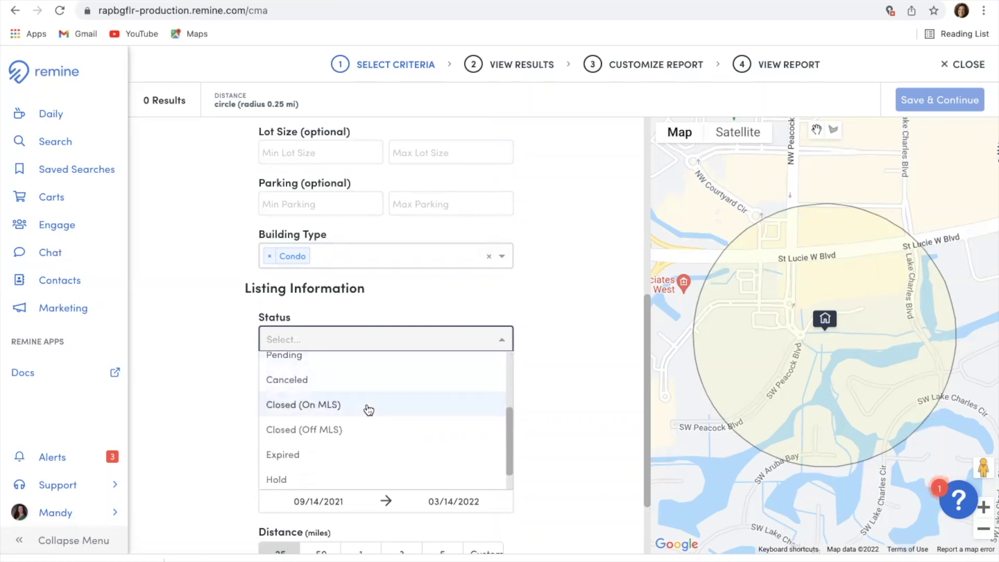
pyautogui.click(367, 405)
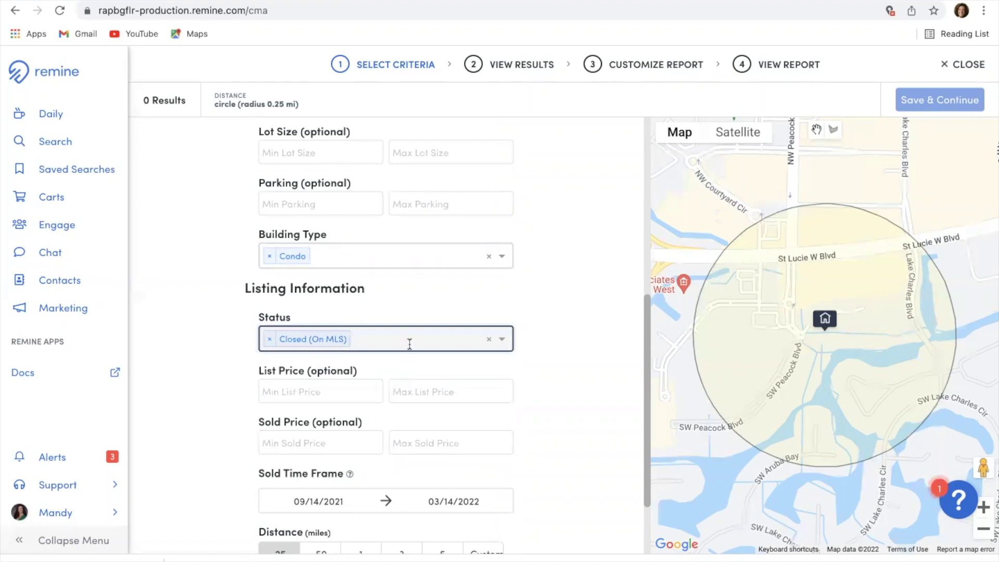
pyautogui.click(502, 341)
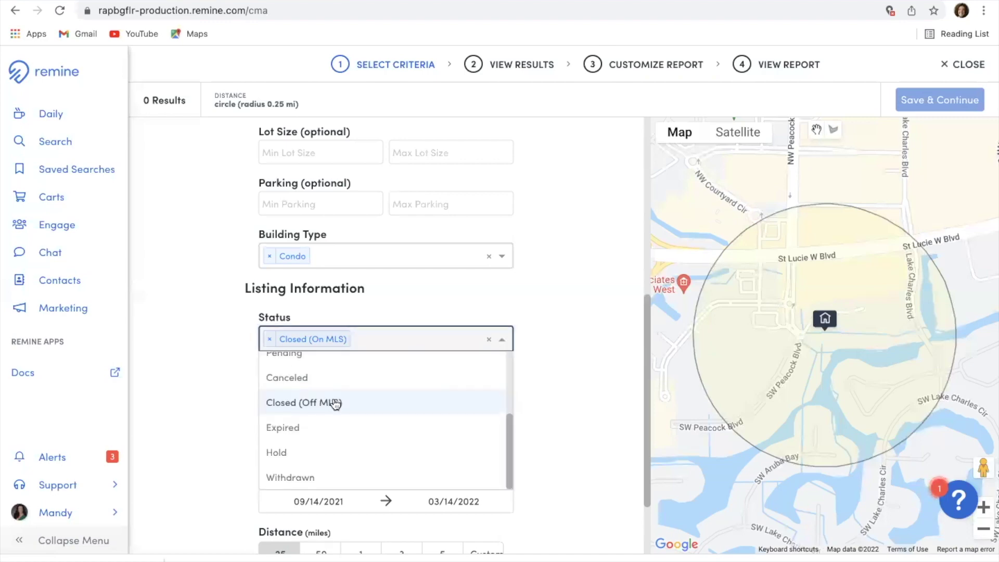
pyautogui.click(312, 404)
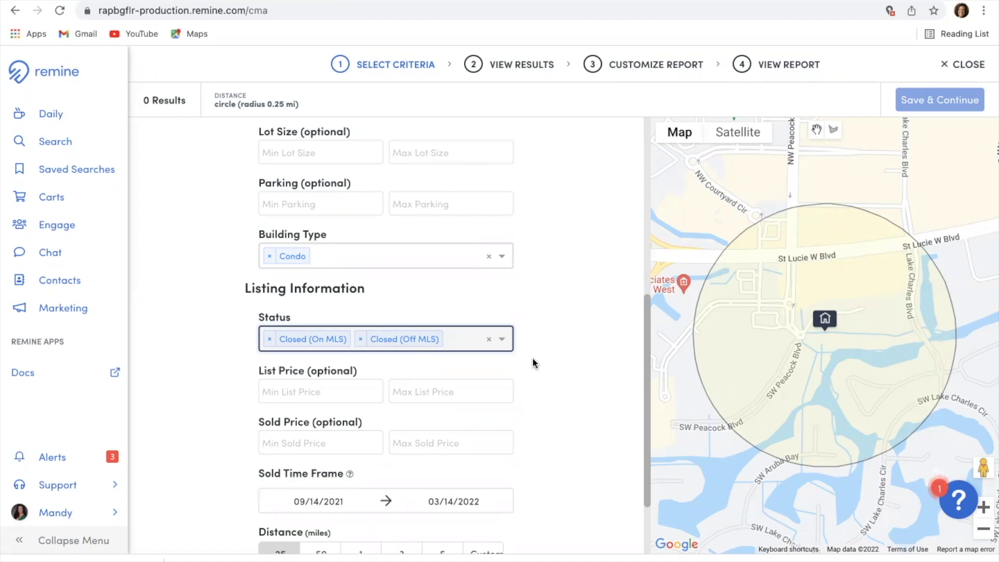
pyautogui.scroll(-2, 533, 358)
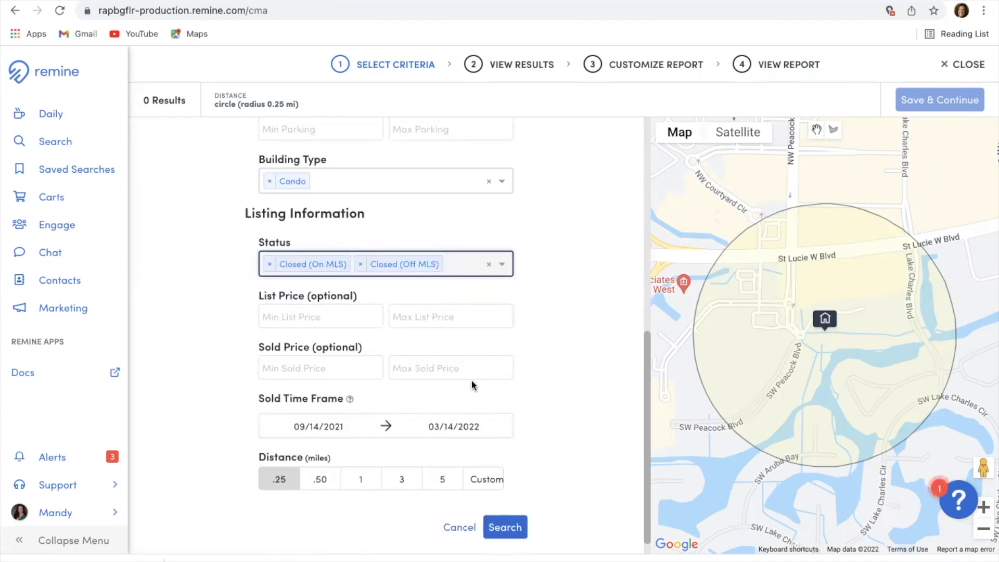
# Step: Set the comparables distance to a 5-mile radius instead of a custom area
pyautogui.scroll(-1, 469, 385)
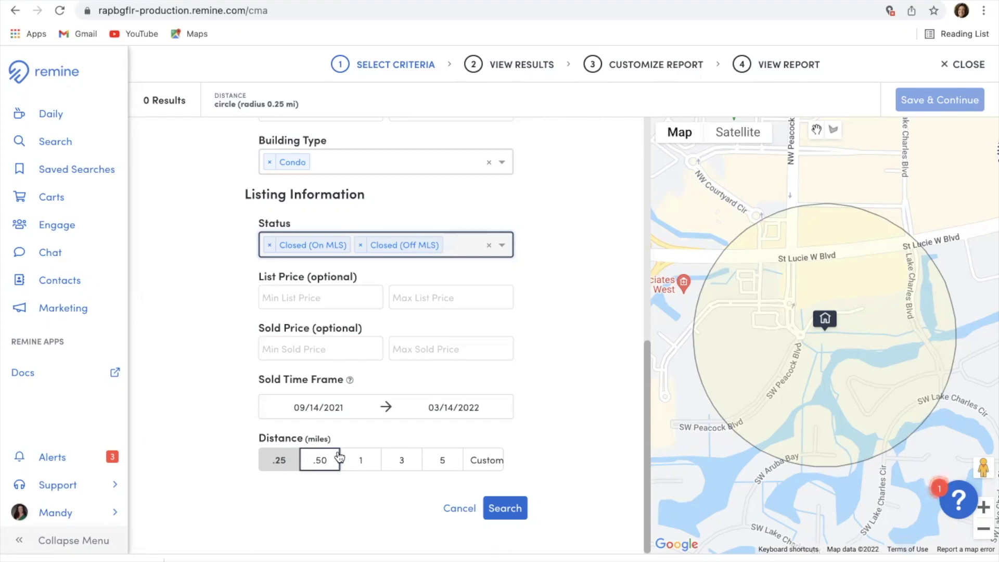
pyautogui.click(444, 463)
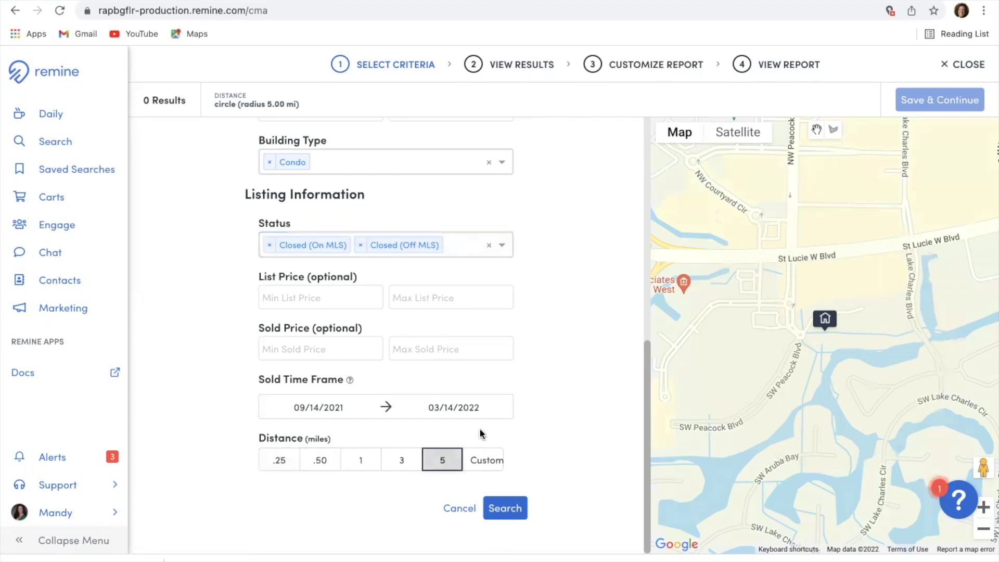
pyautogui.click(479, 457)
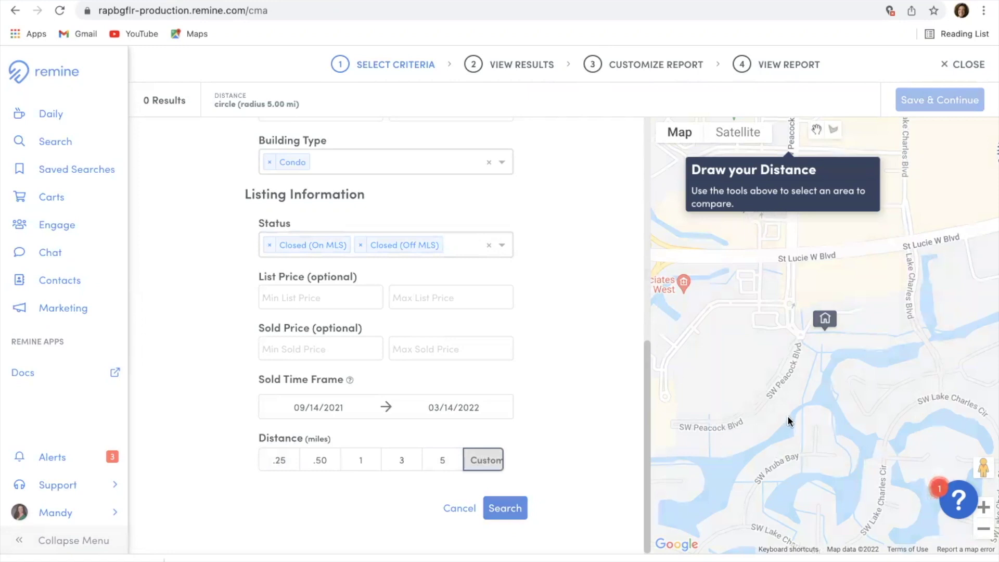
pyautogui.click(439, 461)
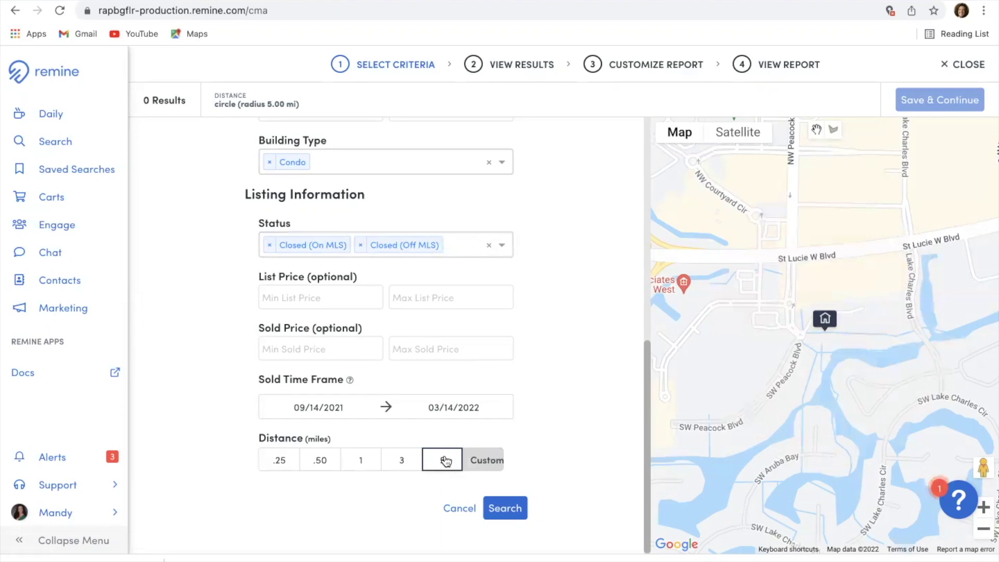
pyautogui.click(441, 463)
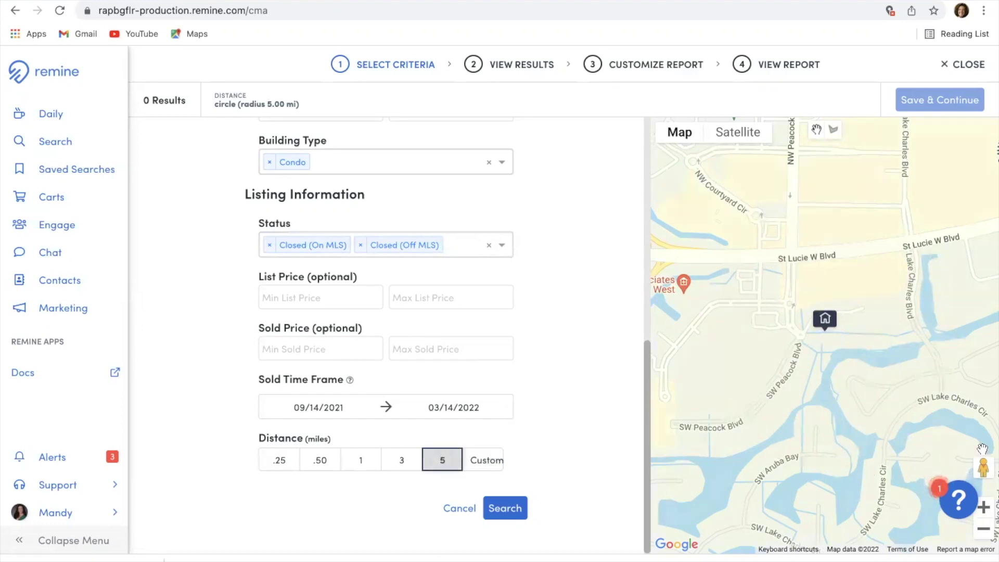
# Step: Zoom the map out to show the whole 5-mile circle in satellite view
pyautogui.click(984, 530)
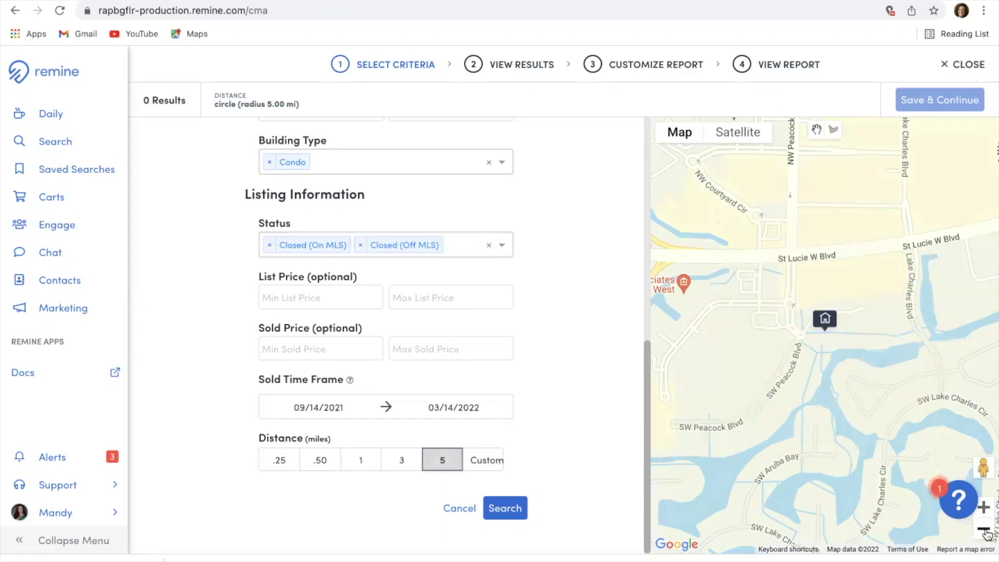
pyautogui.click(983, 530)
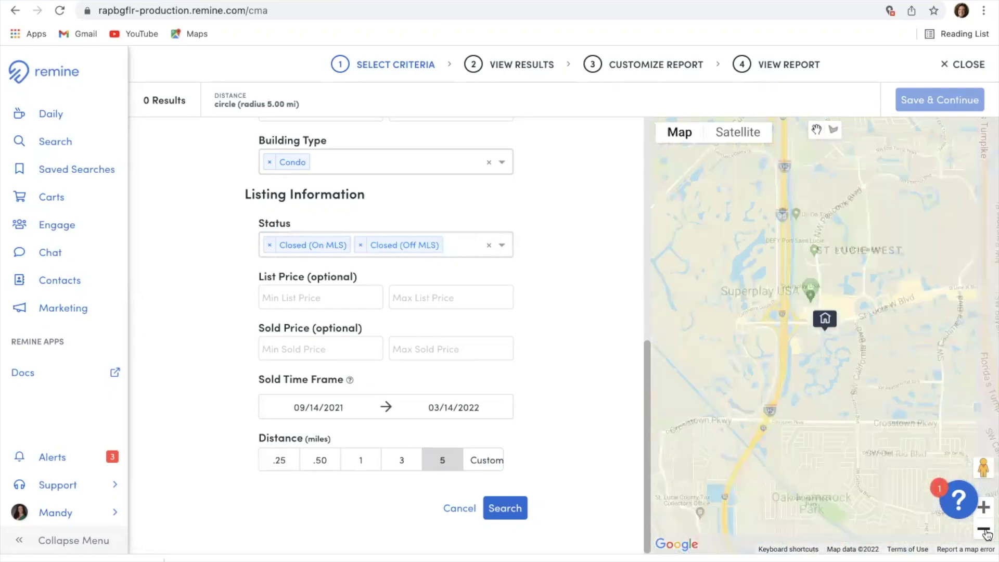
pyautogui.click(983, 531)
pyautogui.click(983, 531)
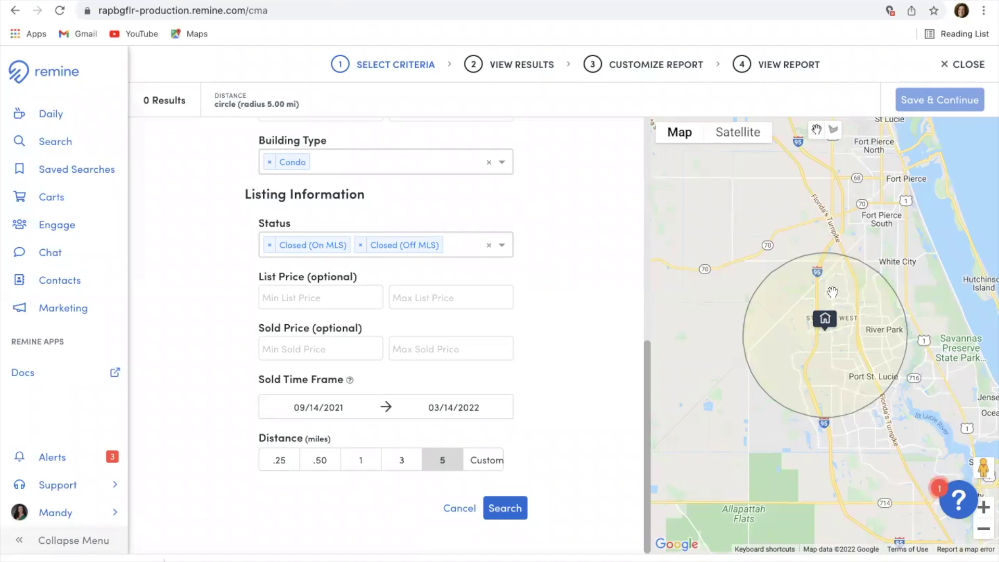
pyautogui.click(748, 136)
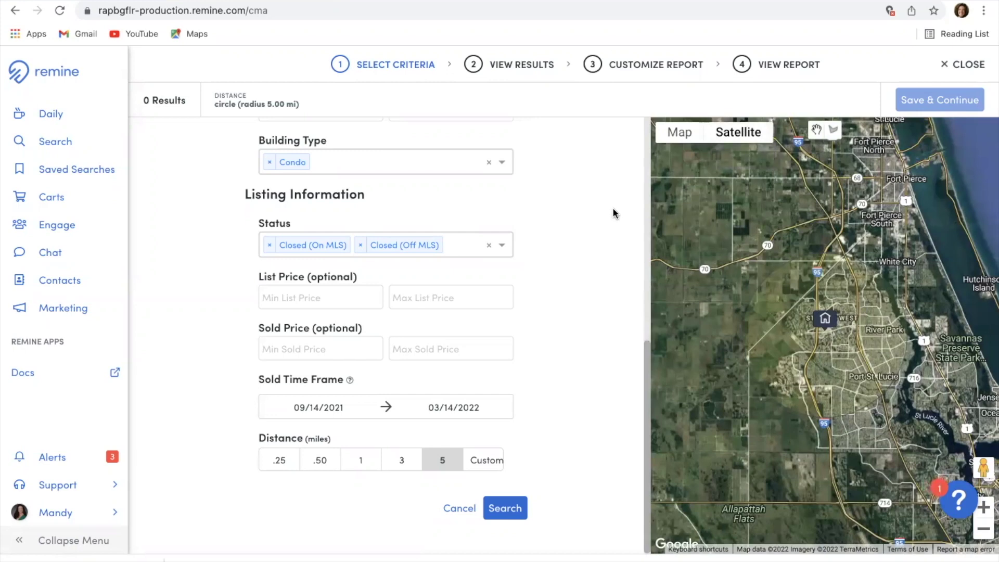
# Step: Run the comparables search and zoom the map to inspect the five comparable markers
pyautogui.click(505, 508)
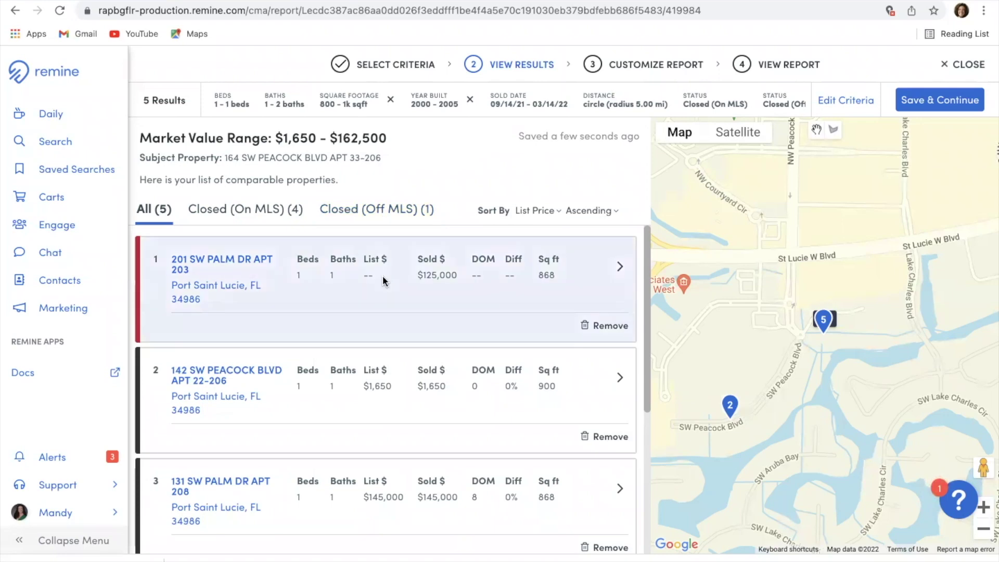
pyautogui.scroll(-1, 383, 276)
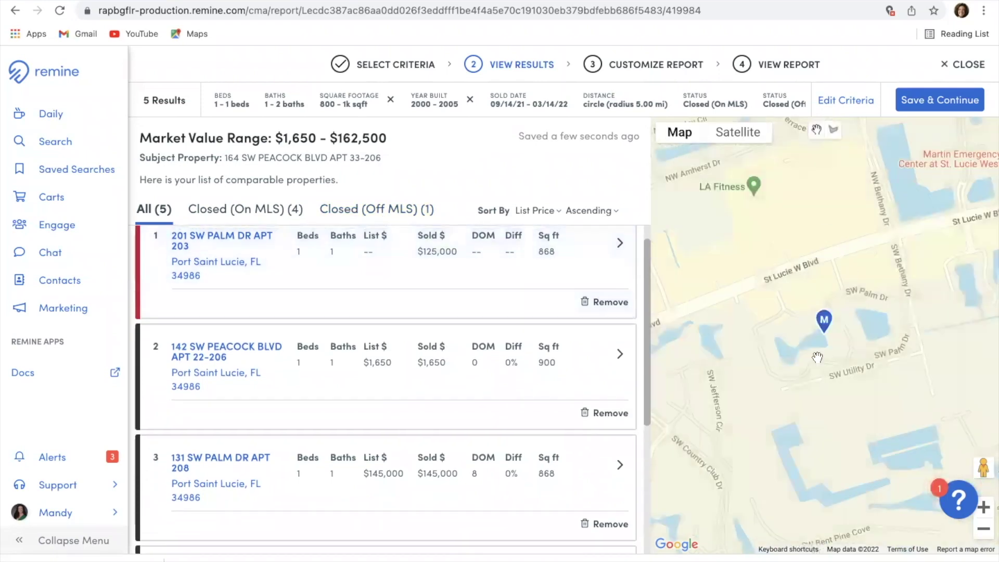
pyautogui.click(983, 532)
pyautogui.click(984, 532)
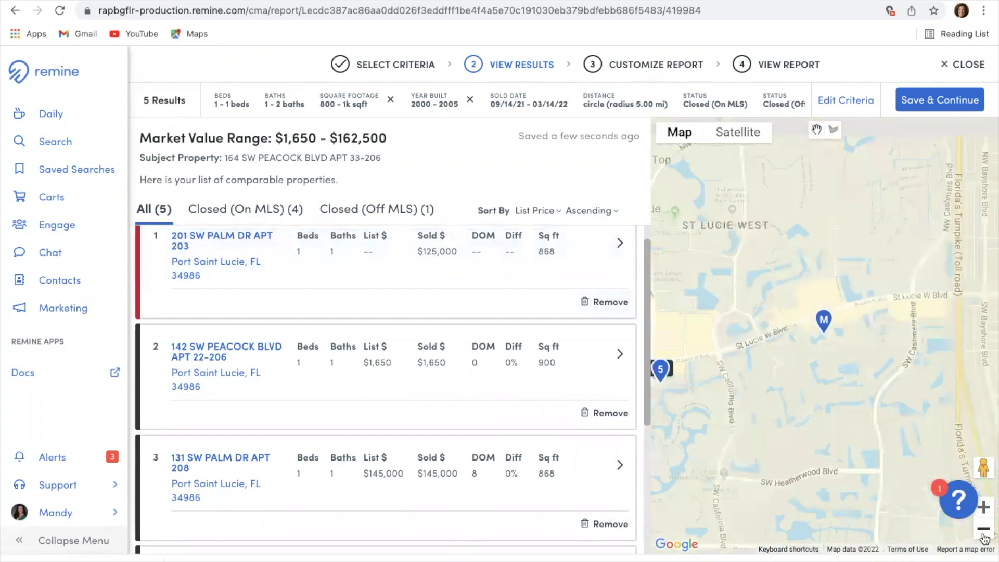
pyautogui.click(984, 532)
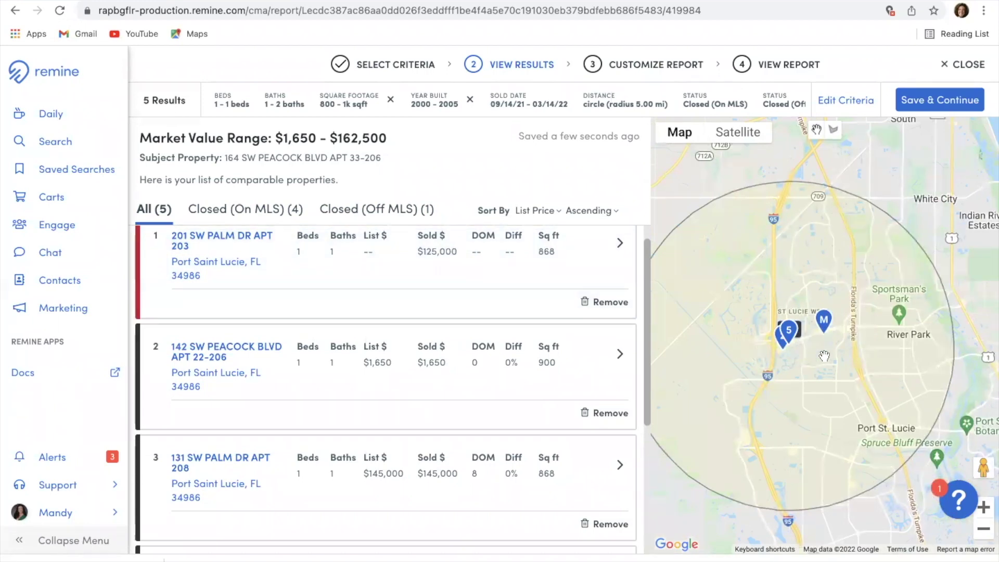
pyautogui.moveTo(802, 362); pyautogui.dragTo(843, 357)
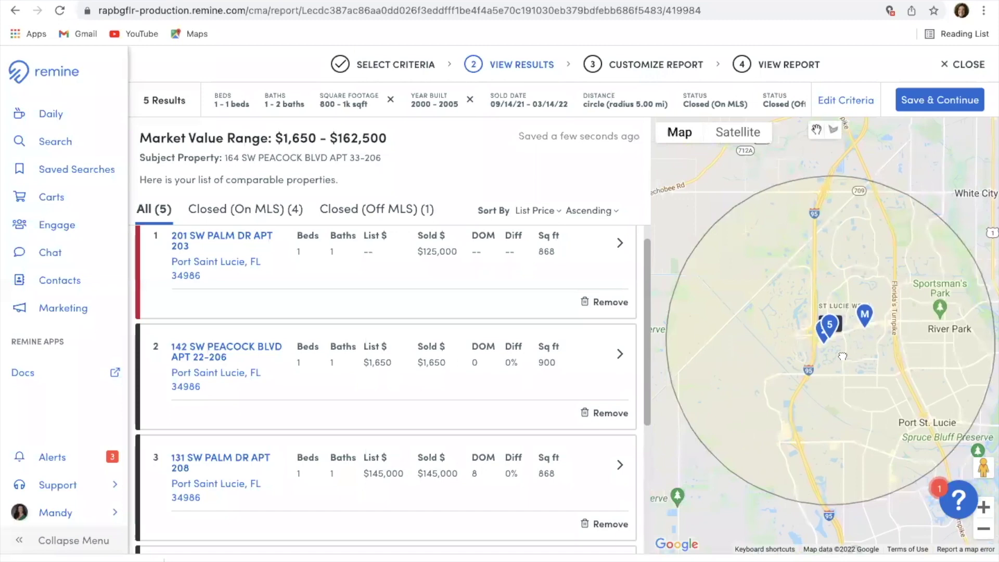
pyautogui.click(983, 507)
pyautogui.click(984, 507)
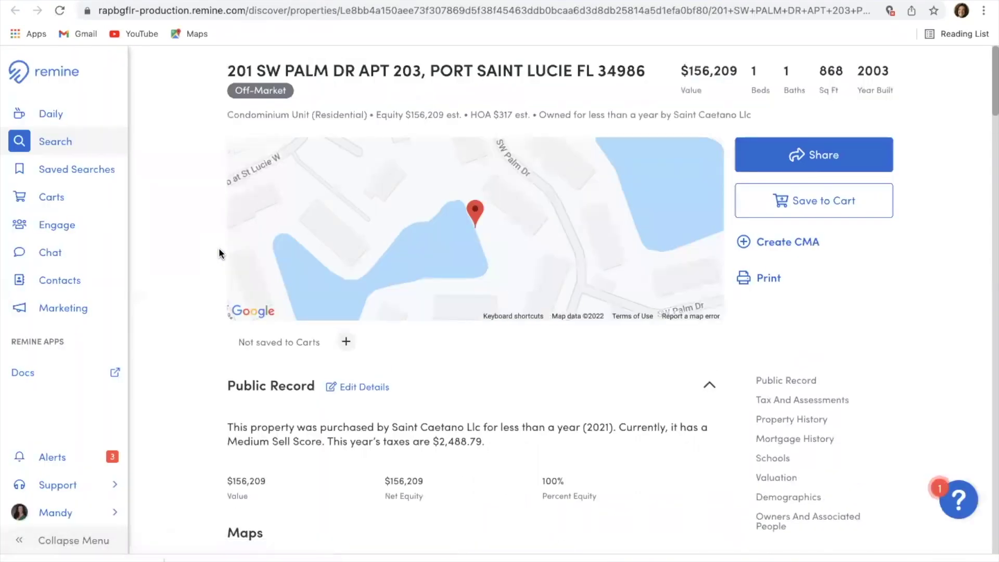
pyautogui.scroll(-3, 347, 240)
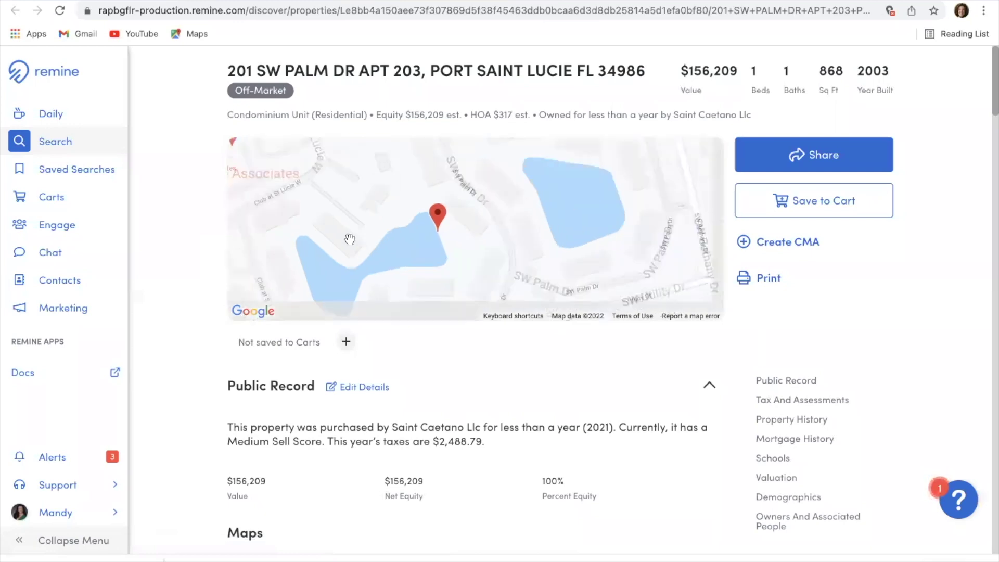
pyautogui.scroll(-9, 401, 354)
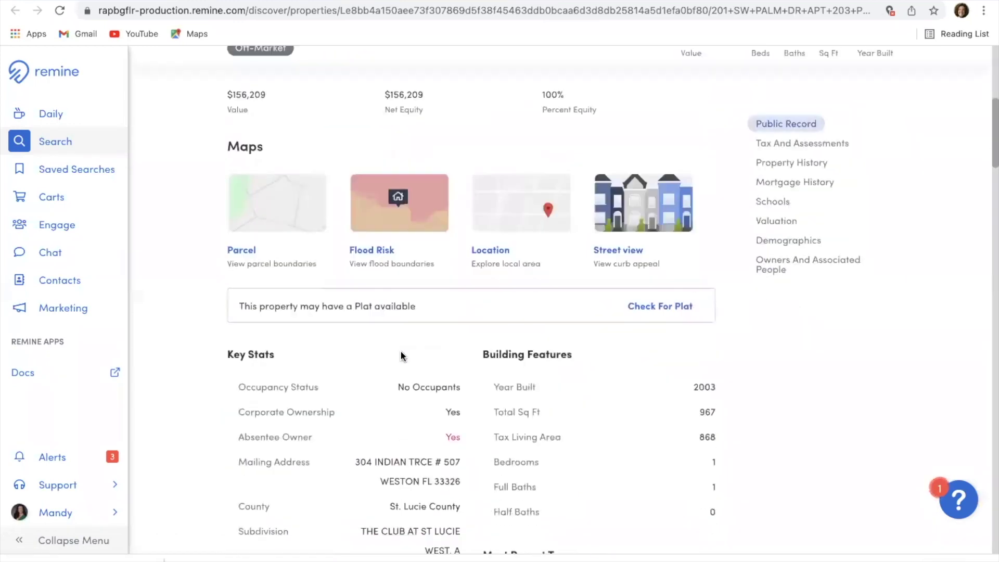
pyautogui.scroll(10, 401, 351)
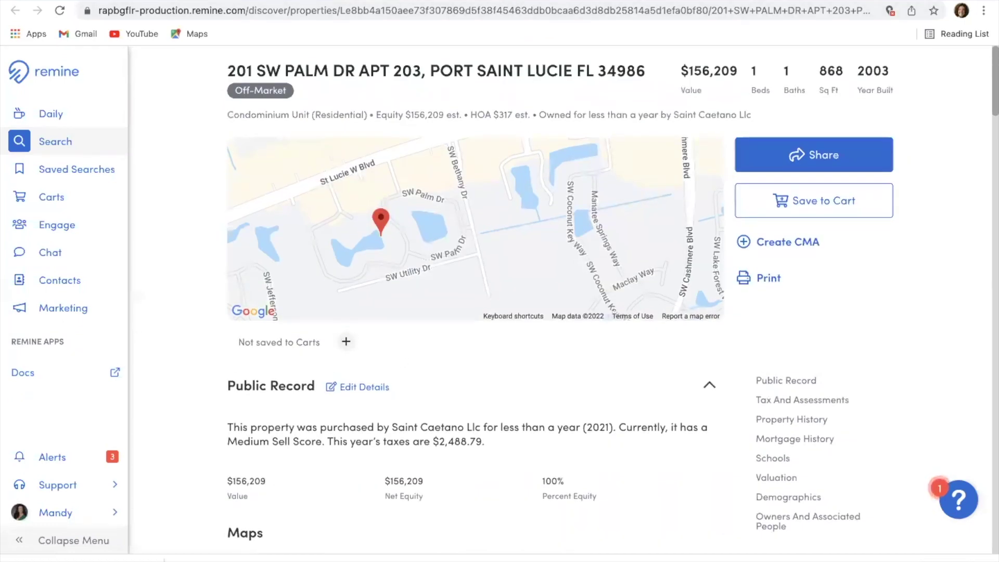
pyautogui.click(15, 10)
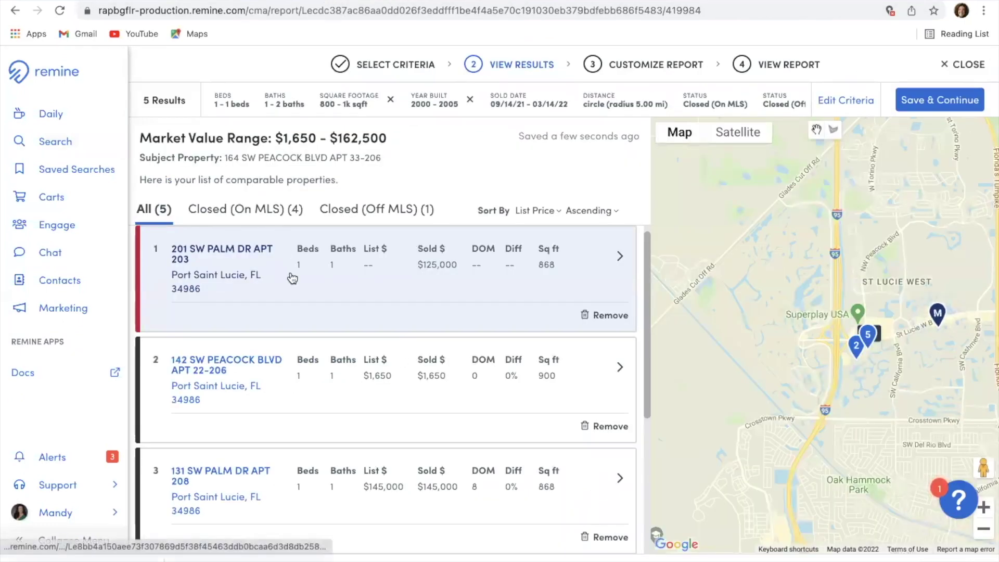
pyautogui.scroll(-2, 383, 277)
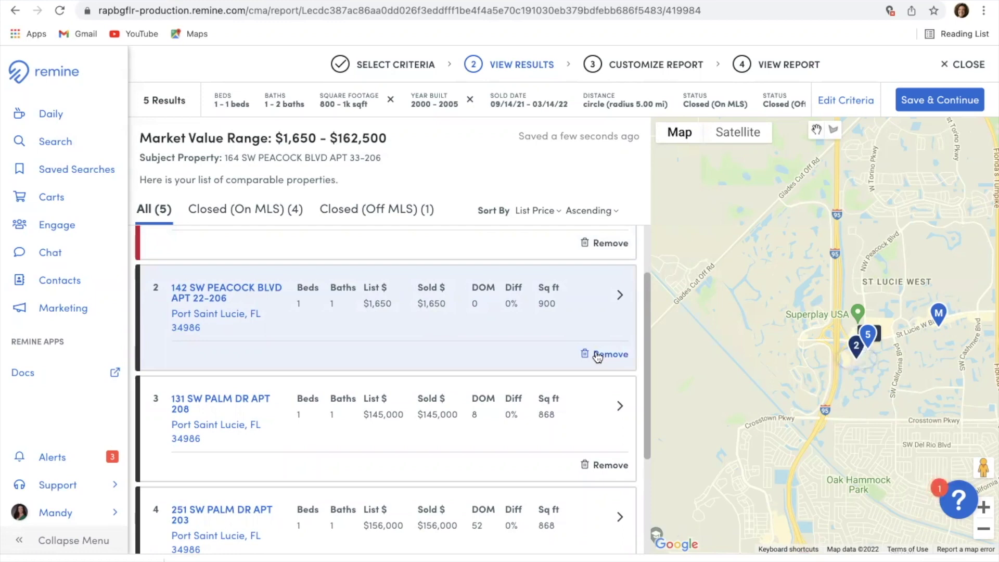
pyautogui.click(599, 356)
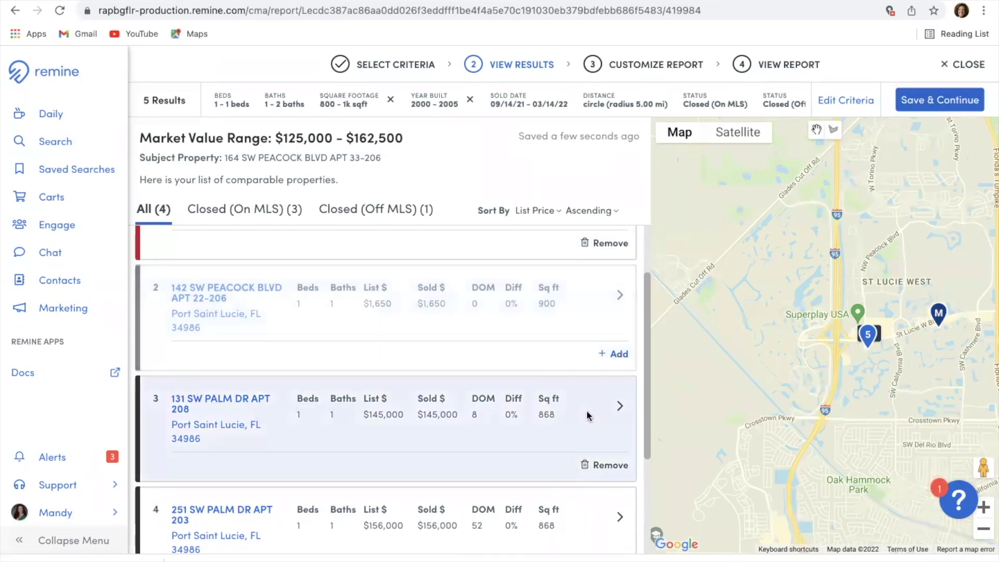
pyautogui.scroll(-1, 588, 414)
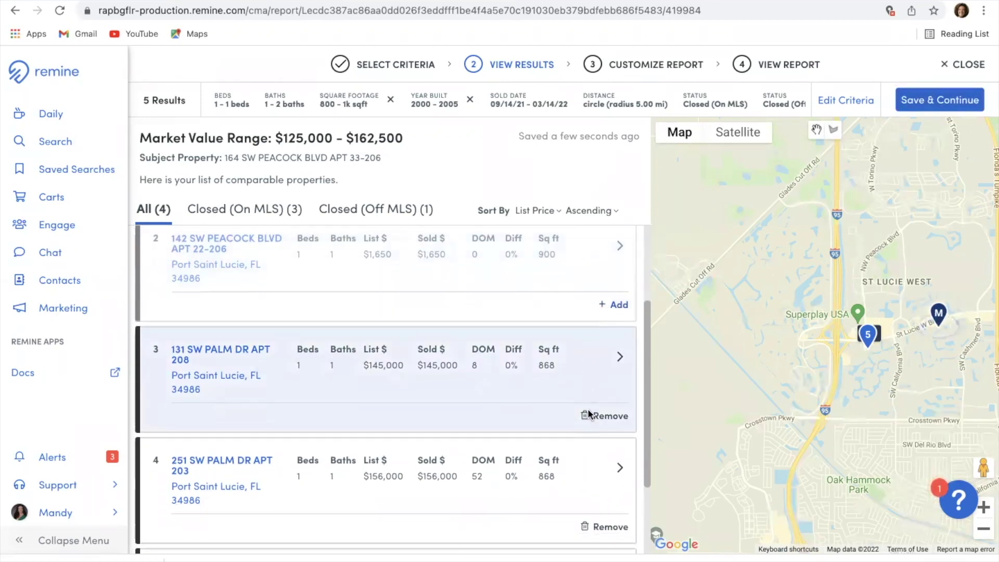
pyautogui.scroll(-2, 474, 466)
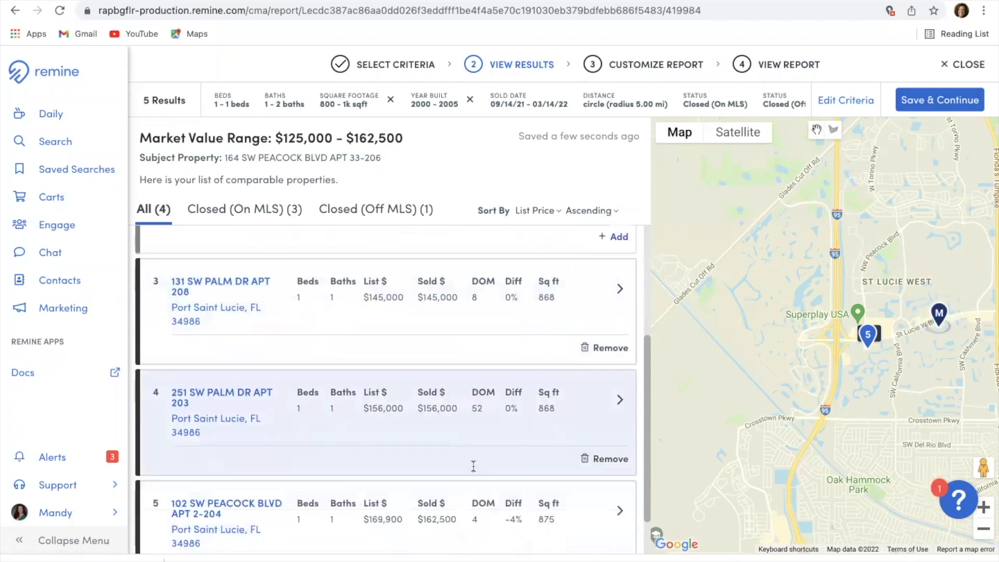
pyautogui.scroll(-1, 473, 466)
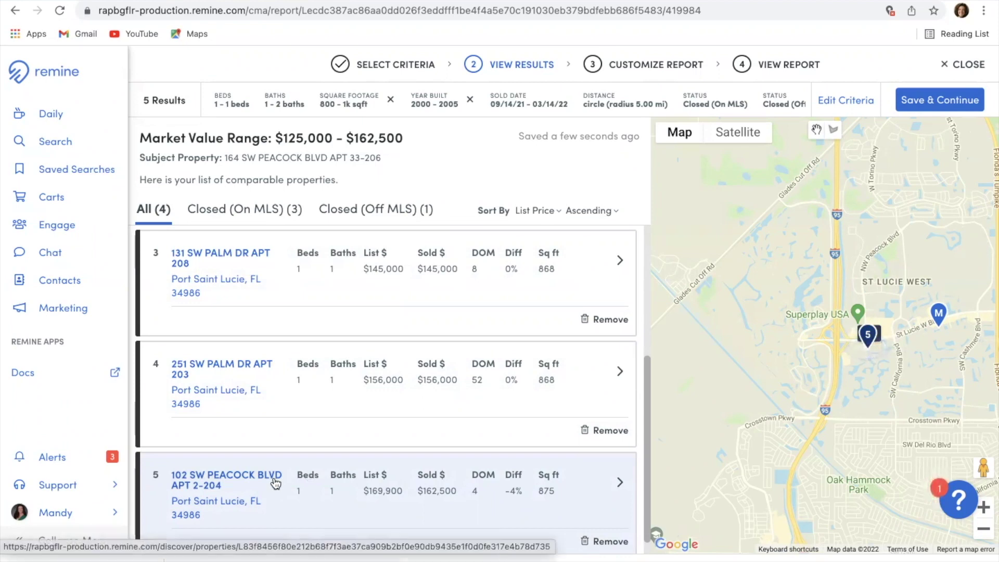
pyautogui.scroll(-1, 320, 473)
pyautogui.scroll(1, 321, 478)
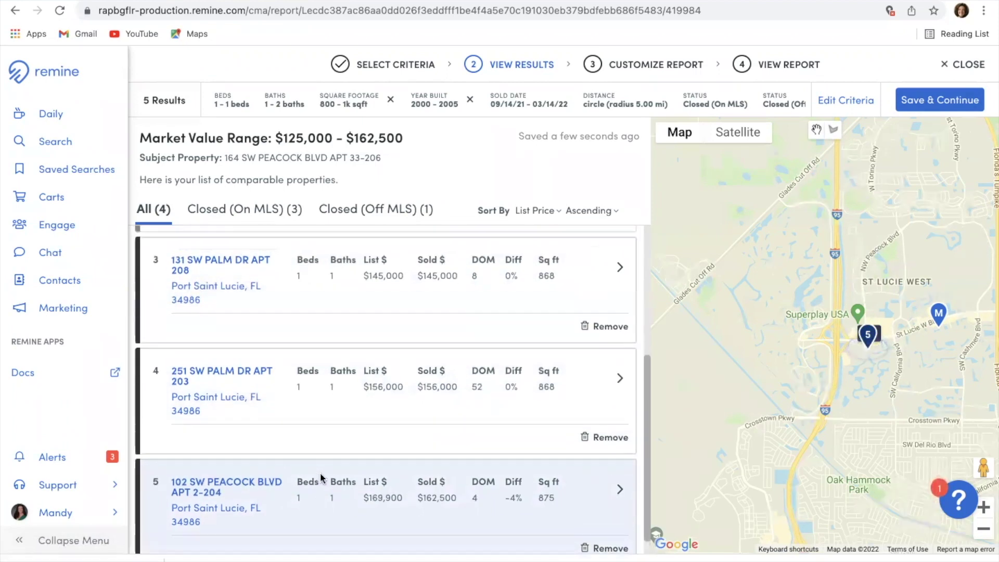
pyautogui.scroll(8, 320, 476)
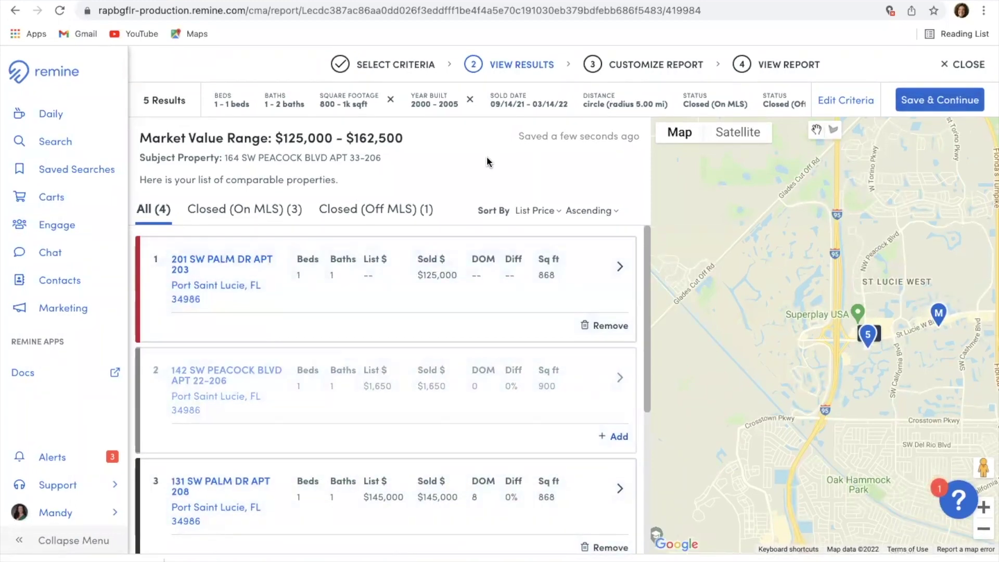
pyautogui.click(940, 101)
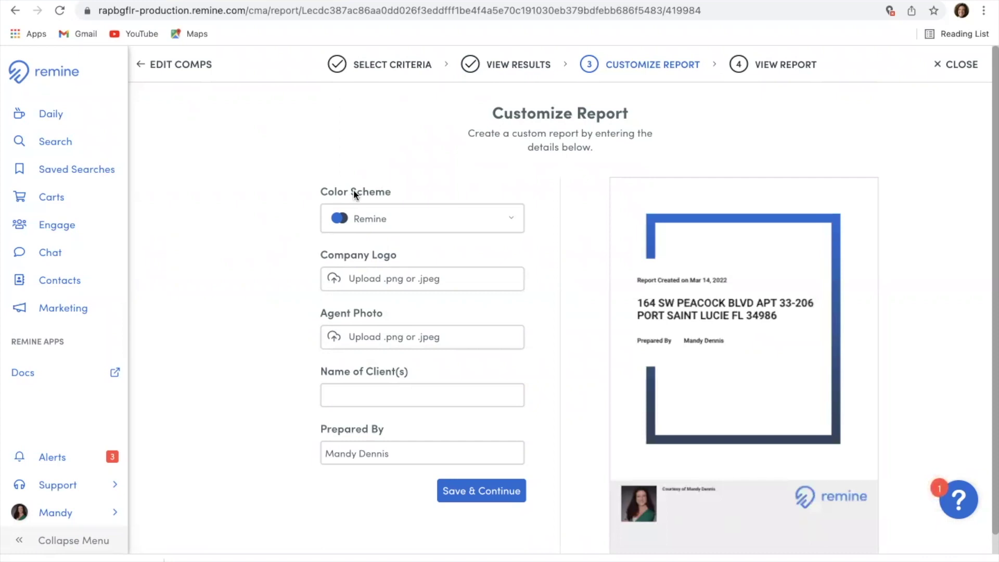
pyautogui.click(512, 224)
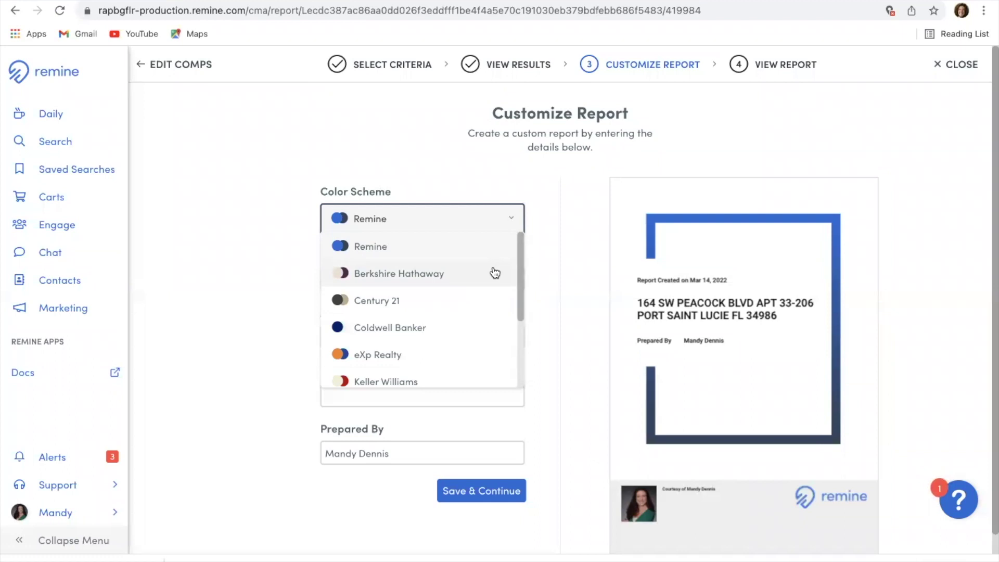
pyautogui.scroll(-2, 505, 363)
pyautogui.scroll(-1, 504, 363)
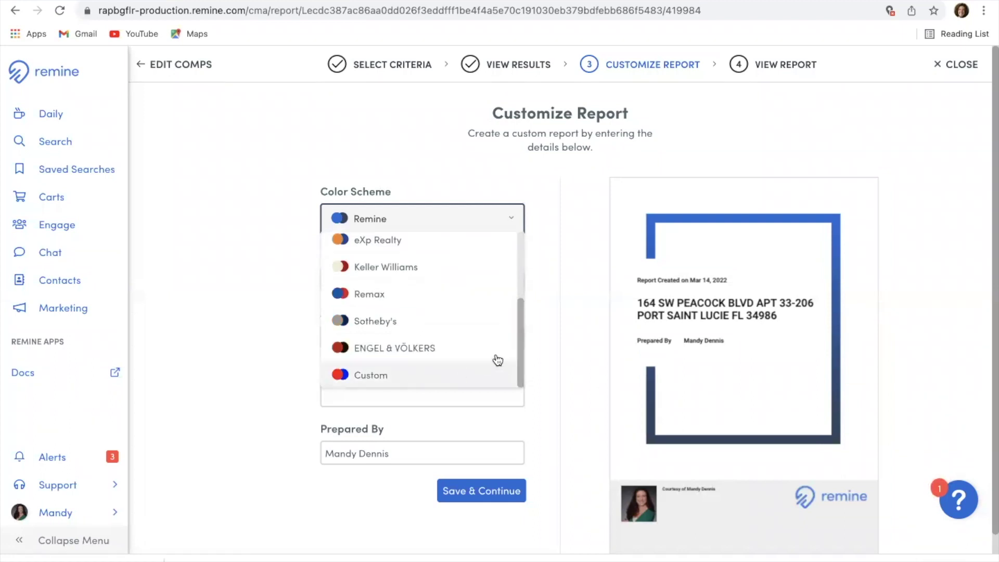
pyautogui.moveTo(520, 344); pyautogui.dragTo(510, 257)
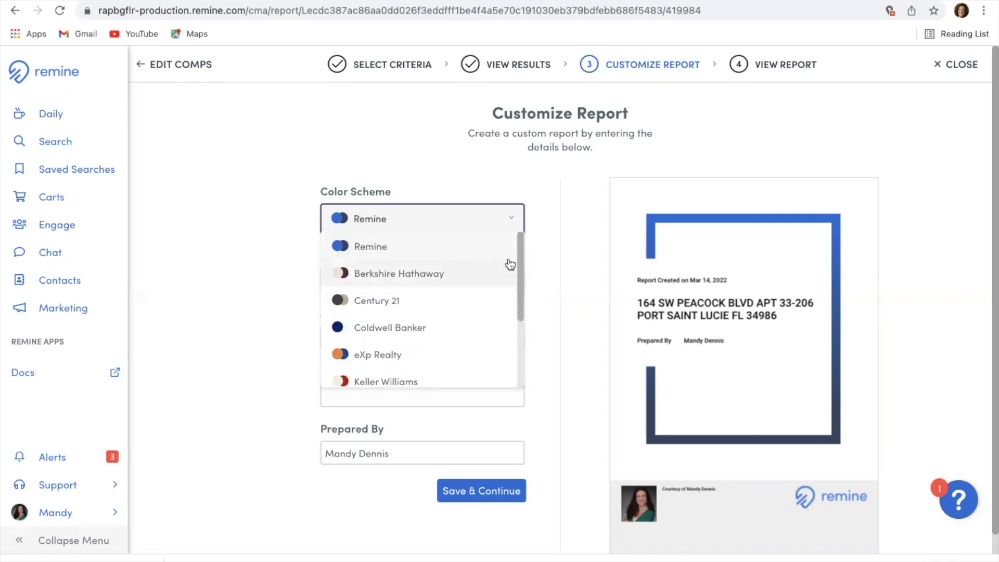
pyautogui.click(394, 225)
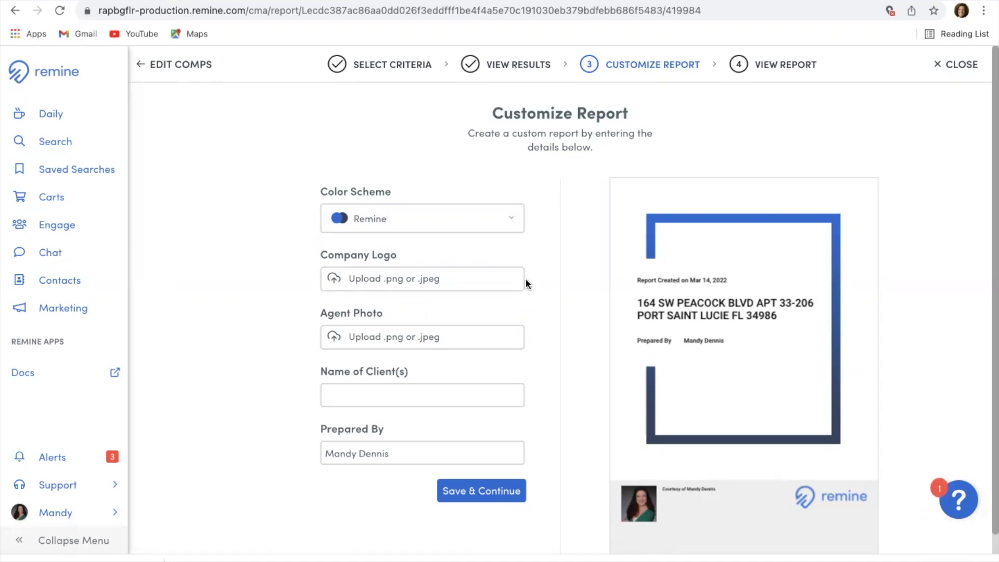
# Step: Enter the clients' name in Name of Client(s) and save the report customization
pyautogui.click(478, 392)
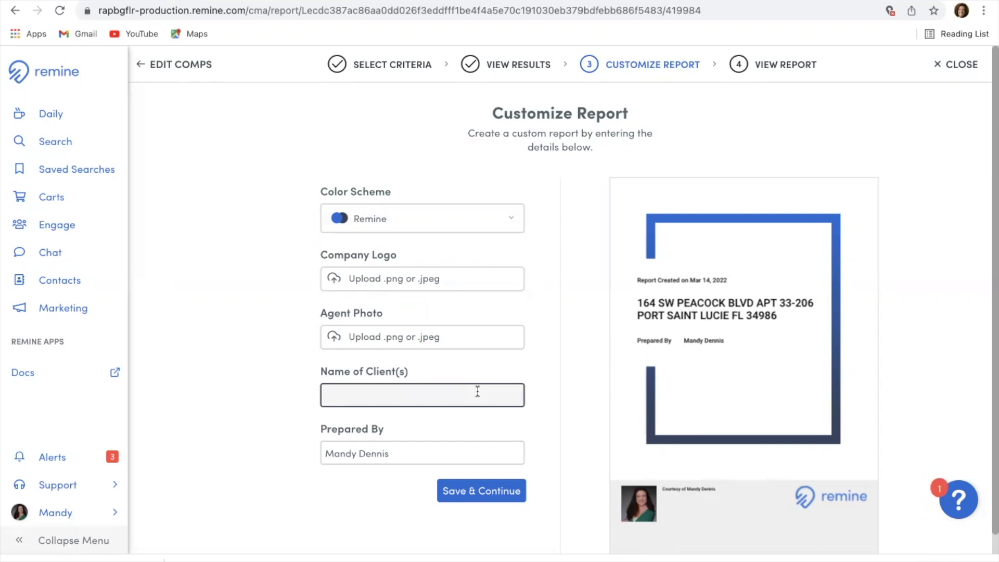
pyautogui.write('The Browns')
pyautogui.click(481, 417)
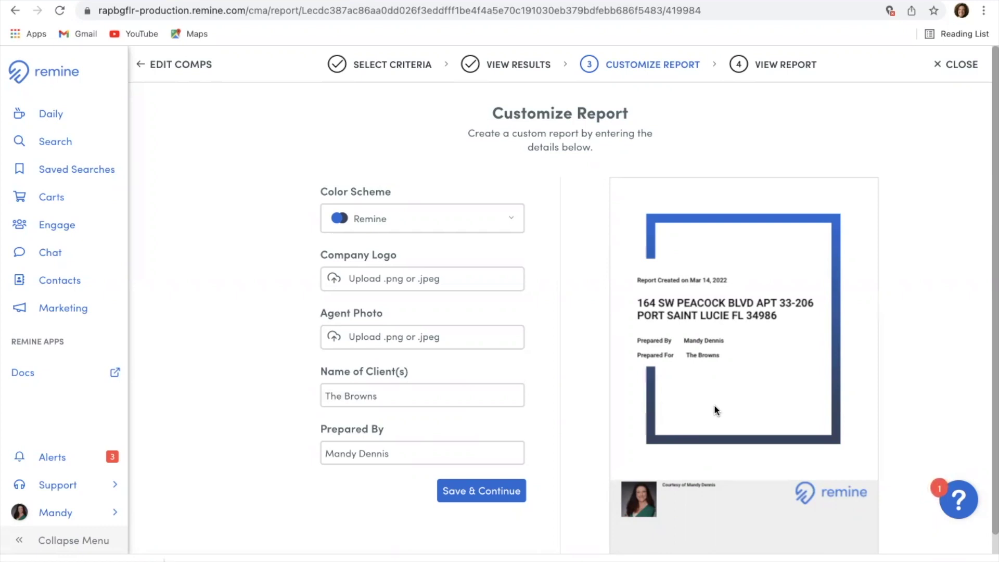
pyautogui.scroll(-1, 715, 409)
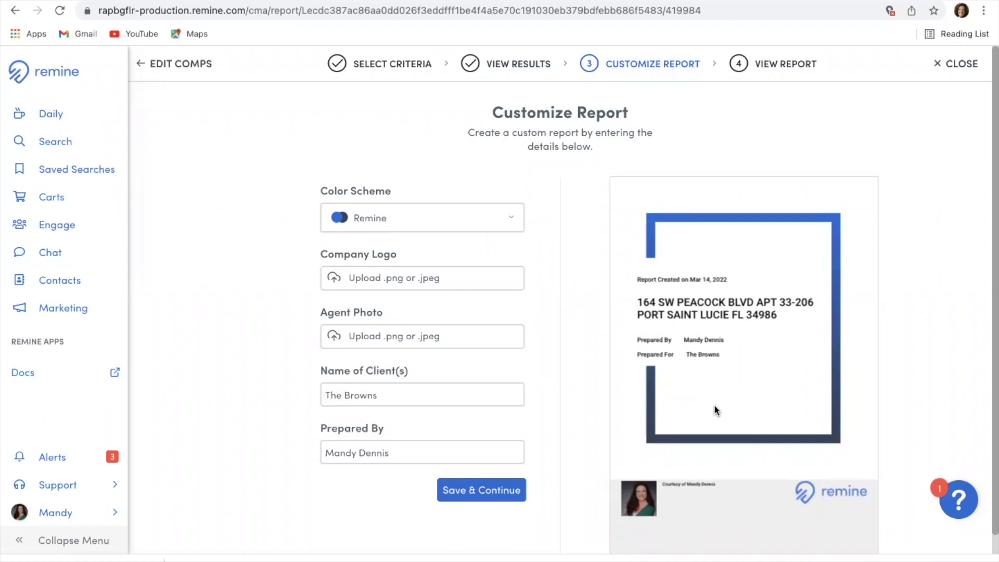
pyautogui.click(511, 501)
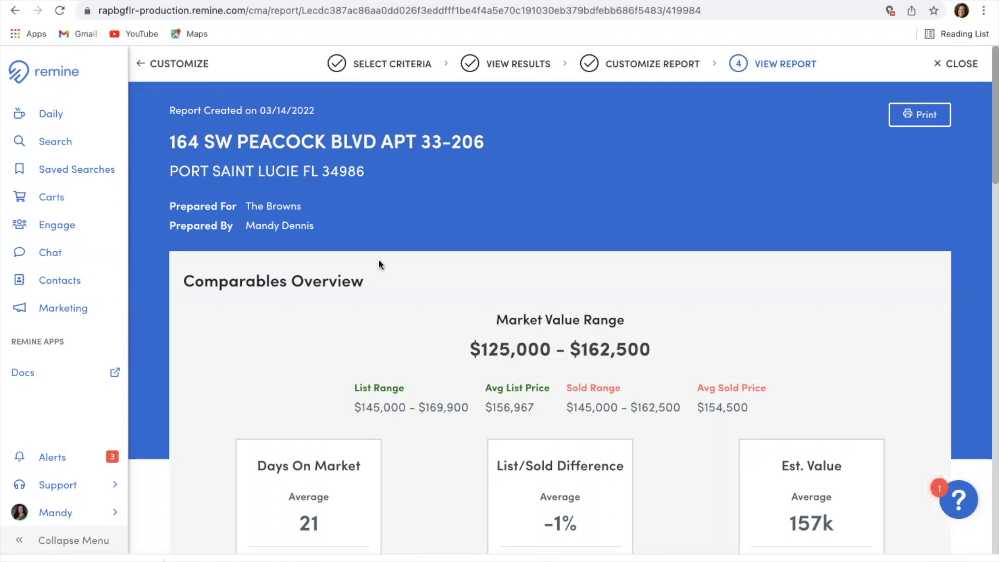
# Step: Scroll through the finished CMA report down to the four comparable condos and back up
pyautogui.scroll(-3, 380, 260)
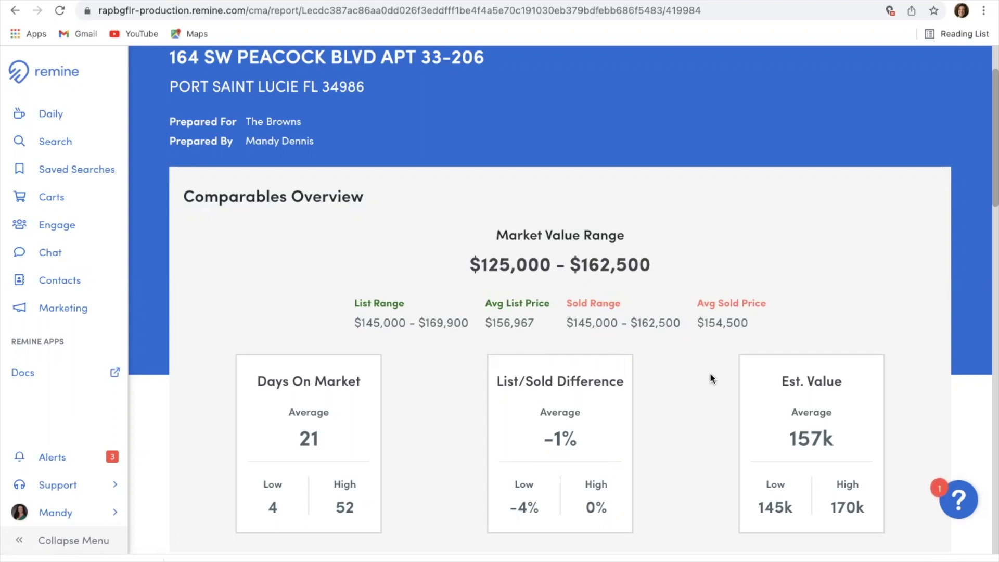
pyautogui.scroll(-3, 710, 375)
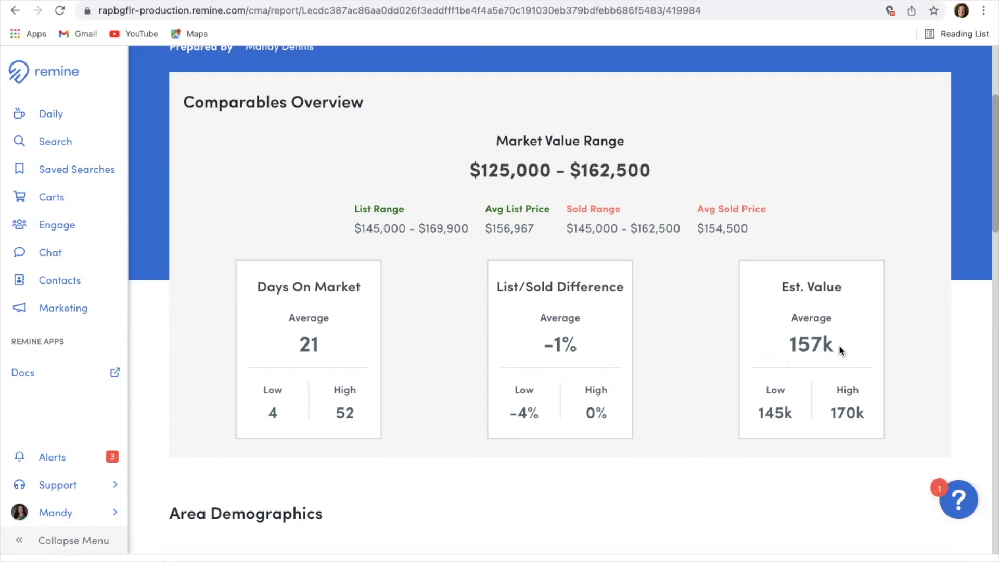
pyautogui.scroll(-5, 706, 339)
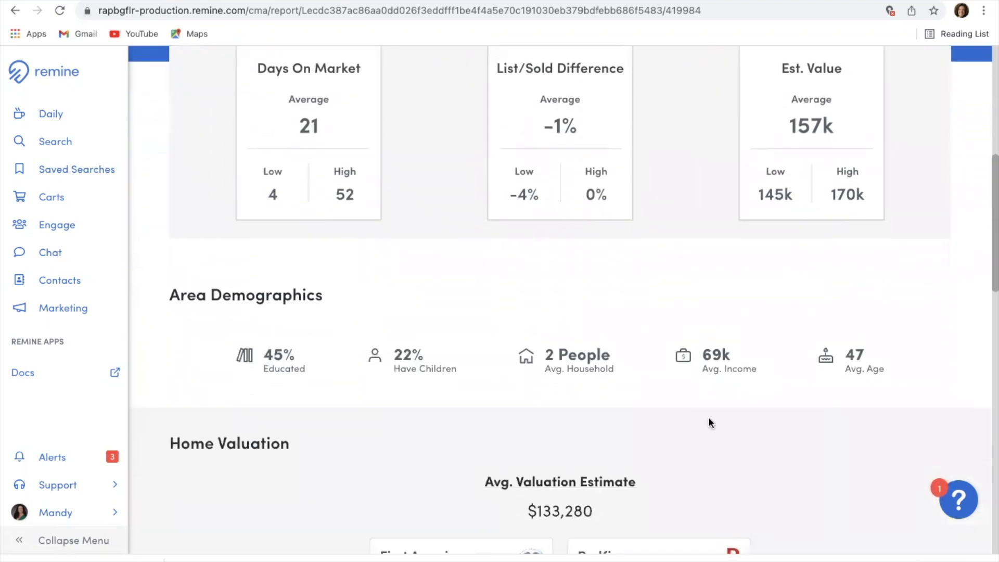
pyautogui.scroll(-4, 710, 422)
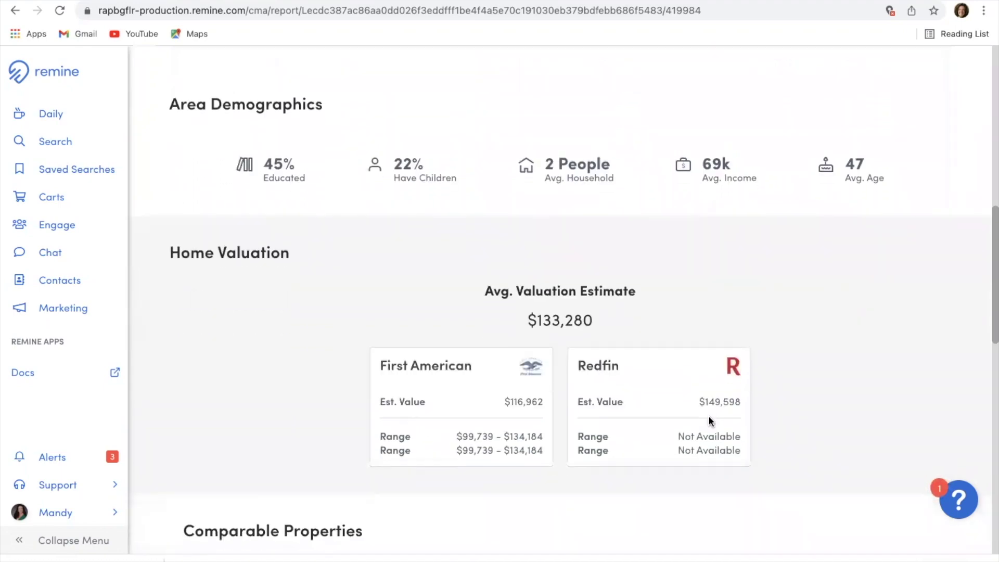
pyautogui.scroll(-3, 816, 405)
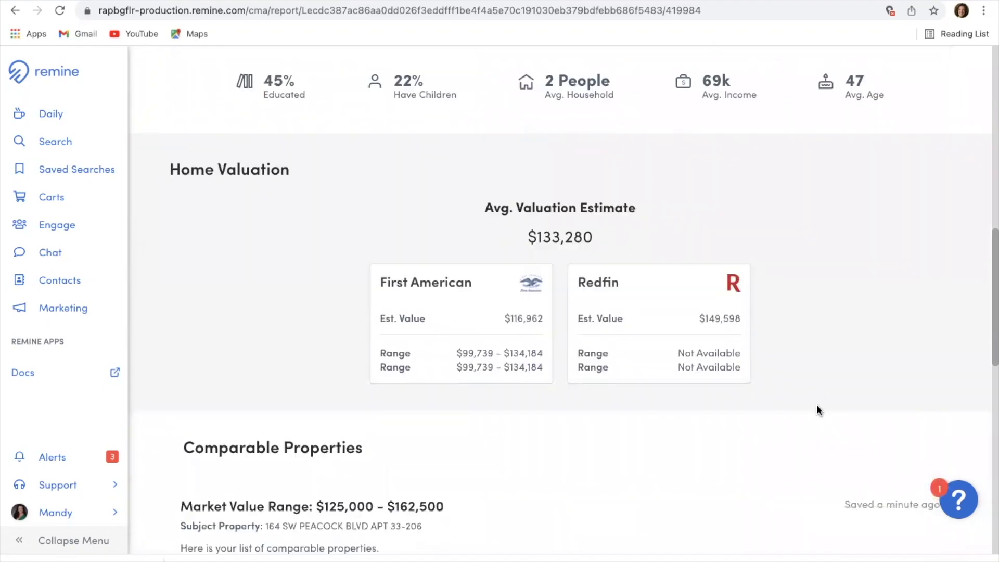
pyautogui.scroll(-5, 816, 405)
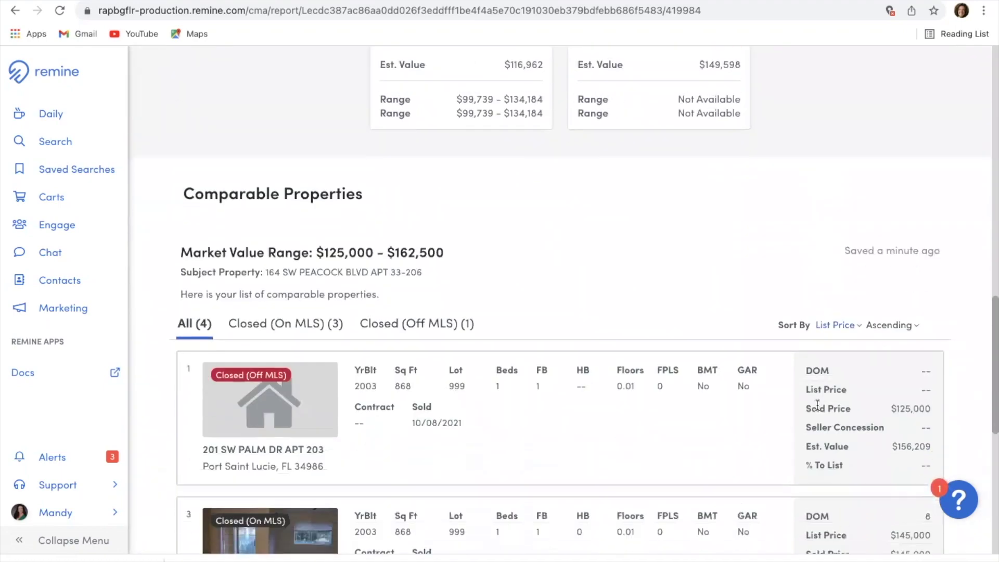
pyautogui.scroll(-1, 817, 406)
pyautogui.scroll(-1, 817, 406)
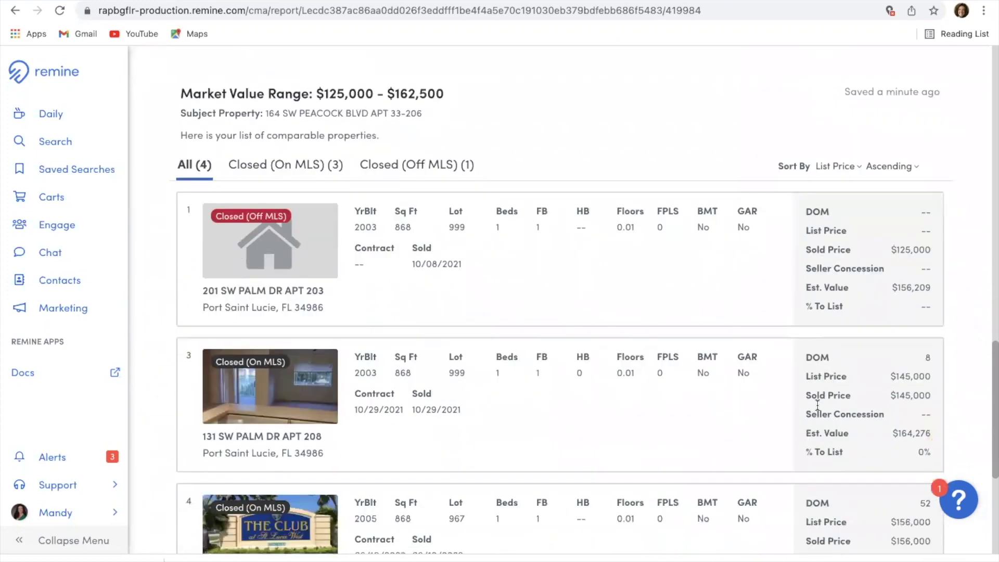
pyautogui.scroll(-1, 546, 256)
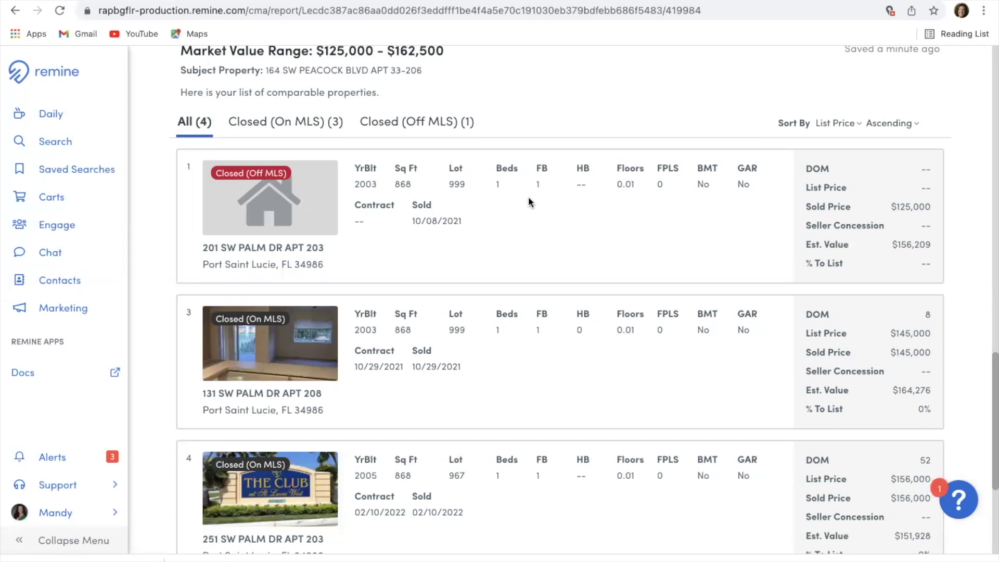
pyautogui.scroll(-5, 642, 249)
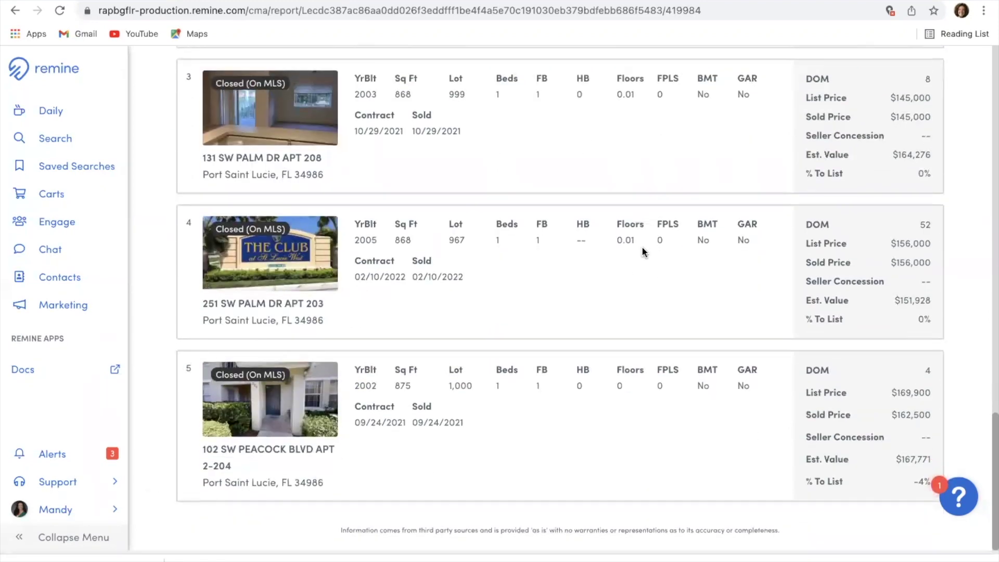
pyautogui.scroll(20, 642, 248)
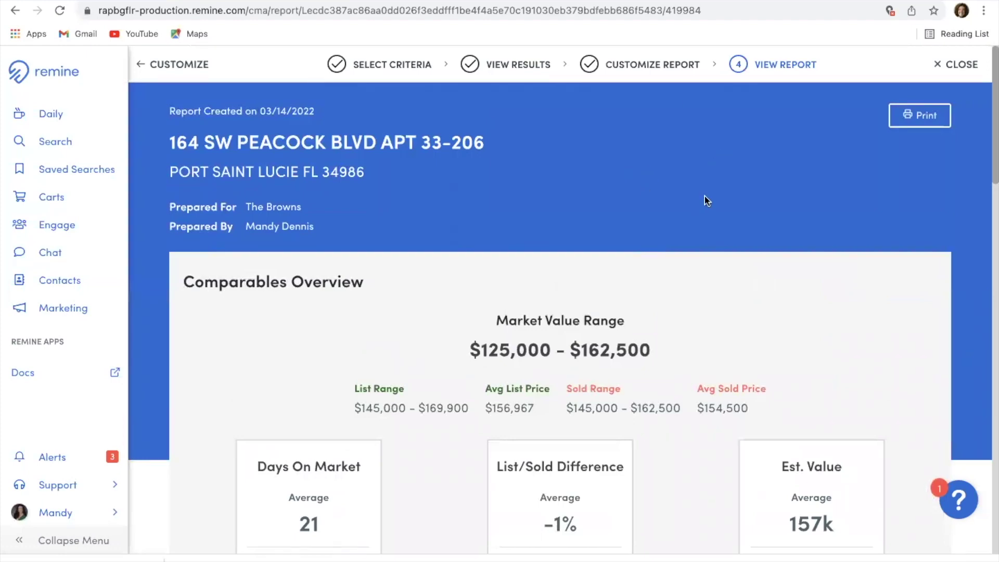
# Step: Print the CMA report to PDF under the default file name, with Print Images and Include Valuations both Yes
pyautogui.click(926, 117)
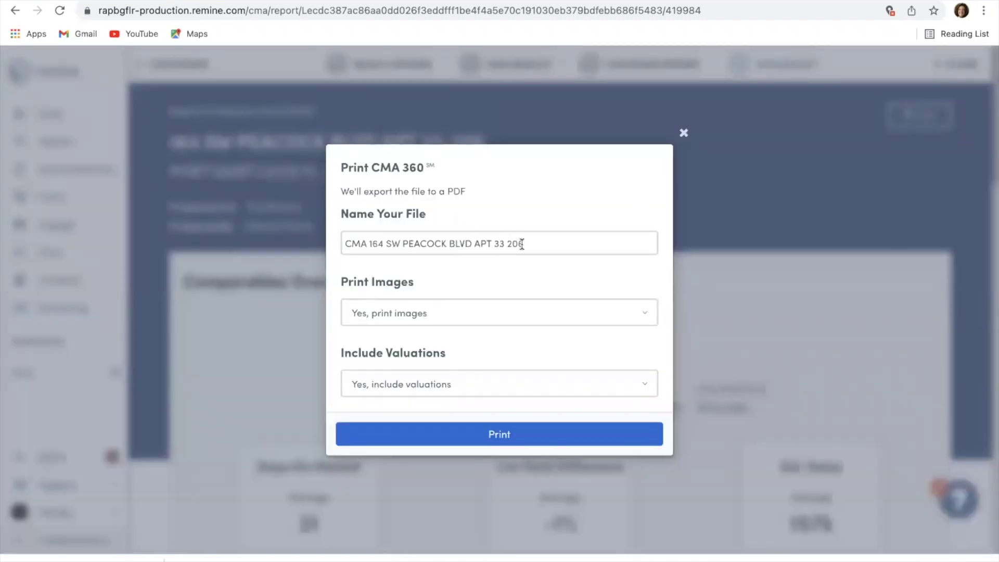
pyautogui.click(521, 316)
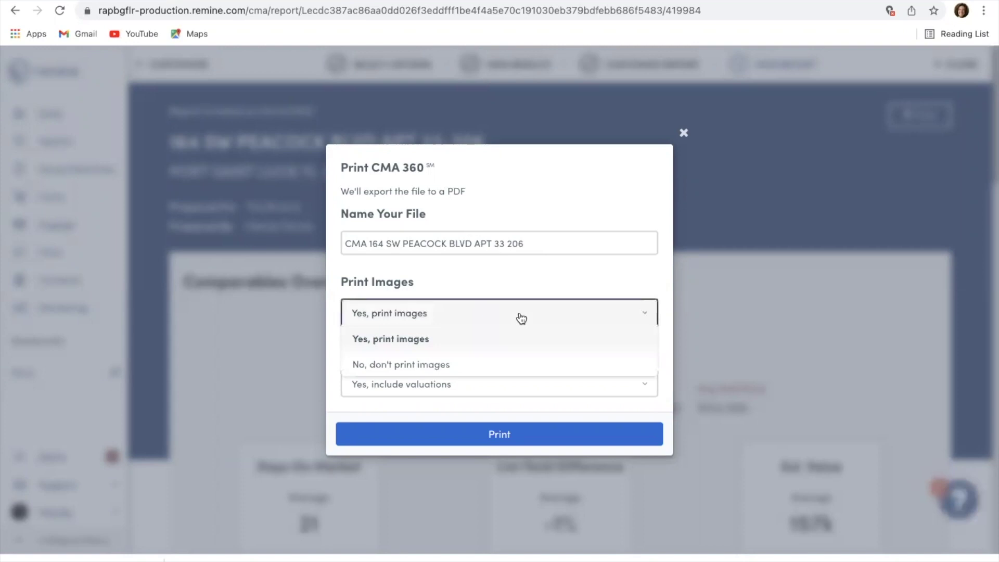
pyautogui.click(522, 317)
pyautogui.click(500, 381)
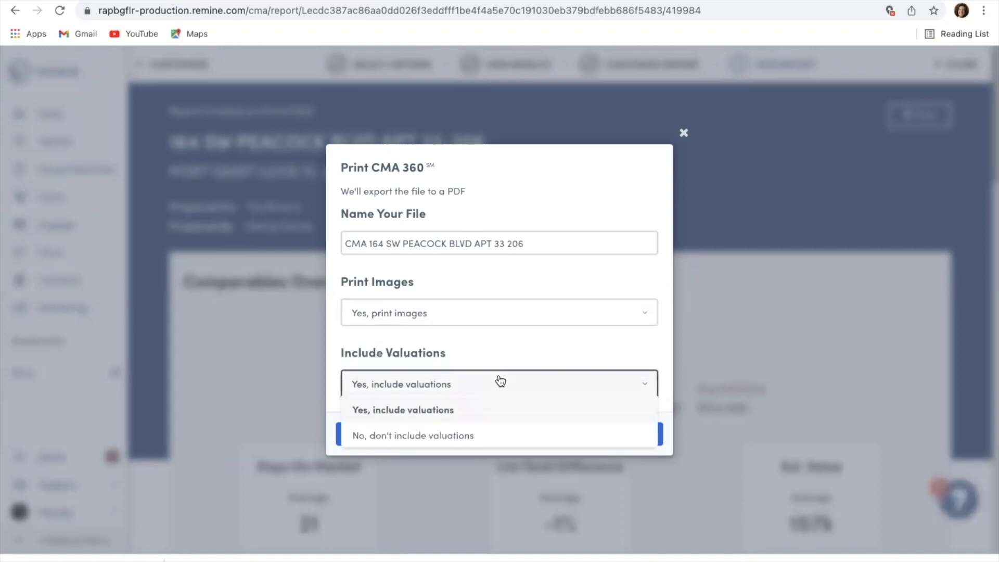
pyautogui.click(498, 348)
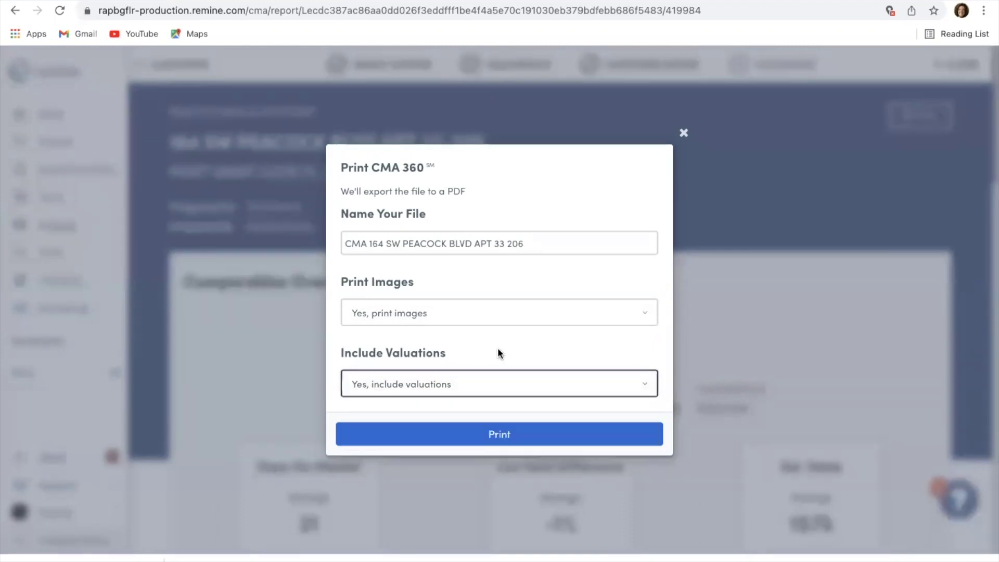
pyautogui.click(499, 434)
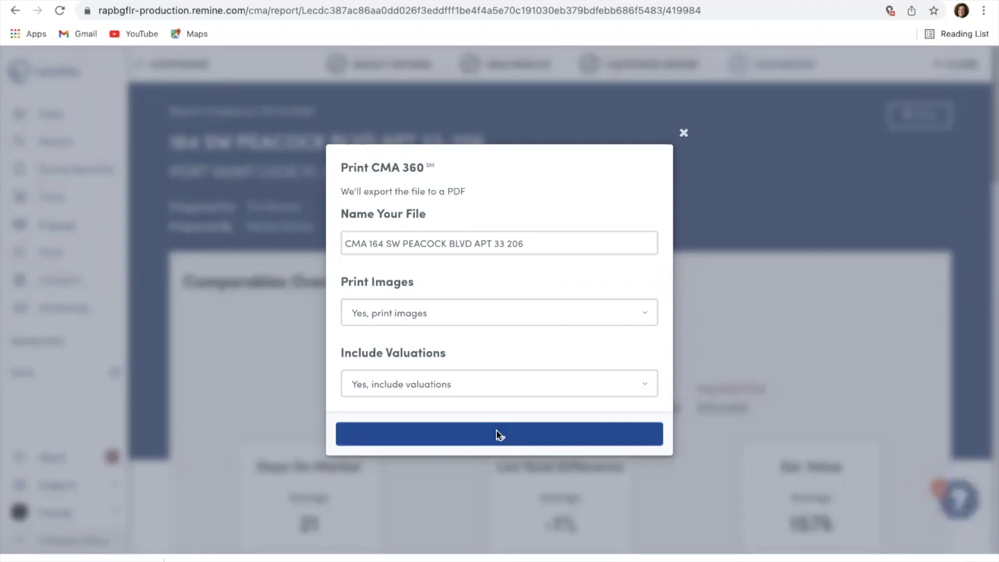